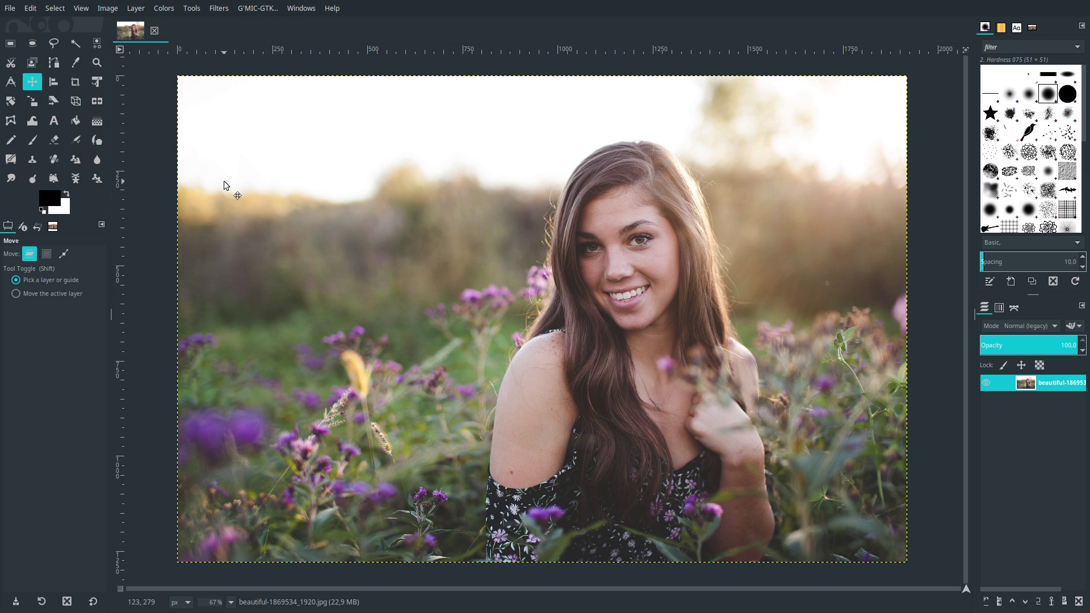
Step: Convert the image precision to 16-bit integer
{"action": "left_click", "coordinate": [164, 10]}
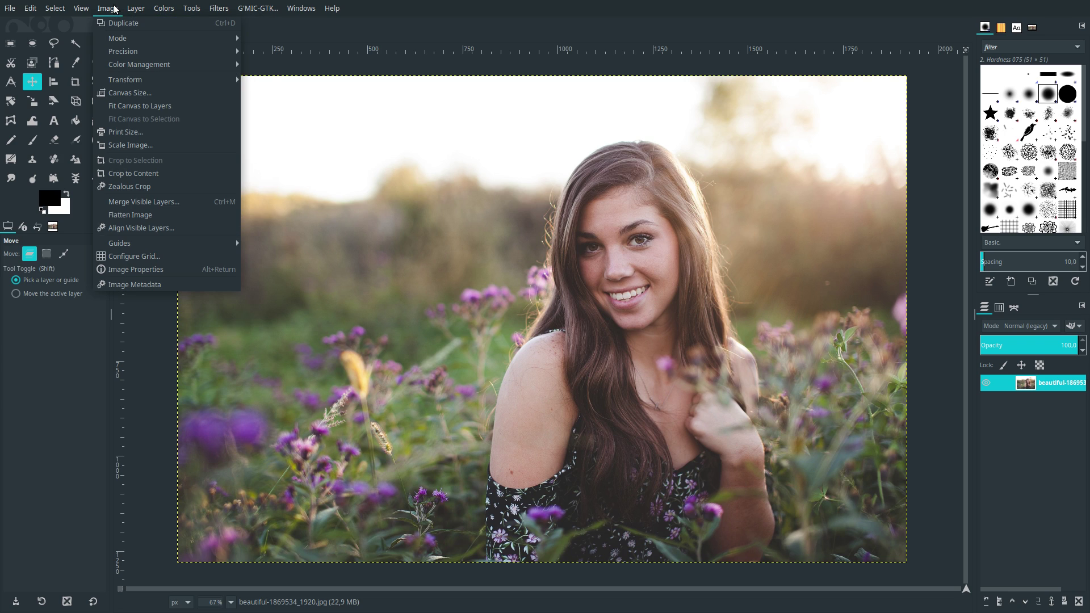
{"action": "mouse_move", "coordinate": [136, 51]}
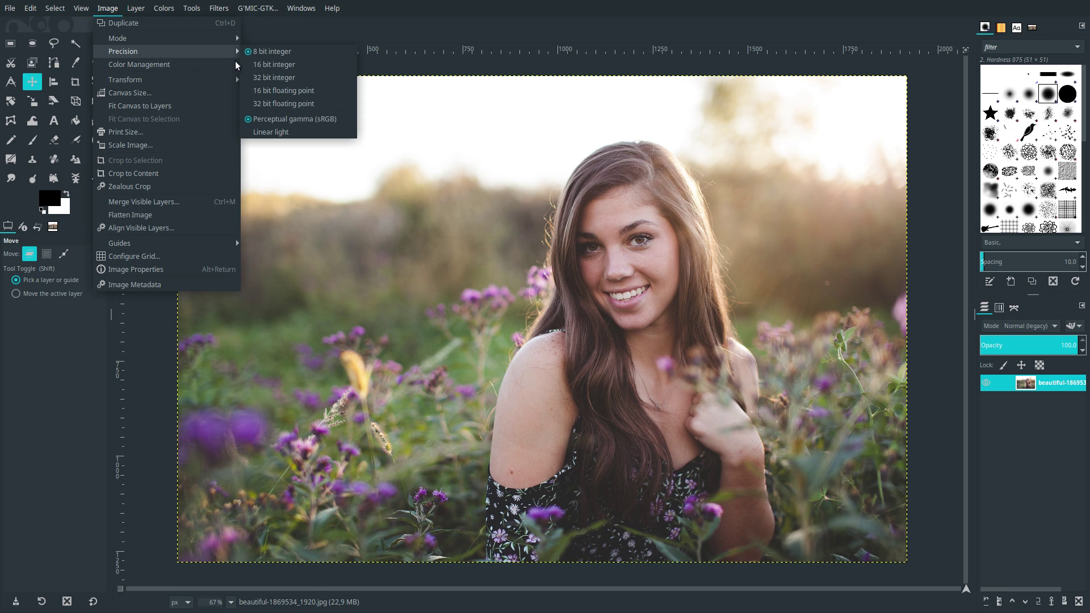
{"action": "left_click", "coordinate": [268, 66]}
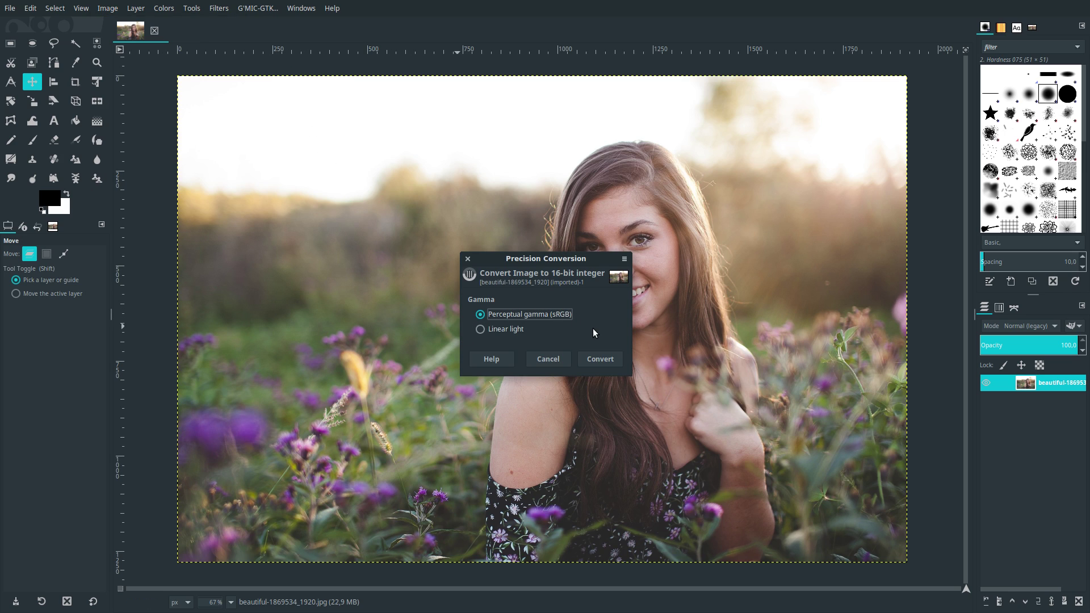
{"action": "left_click", "coordinate": [600, 358]}
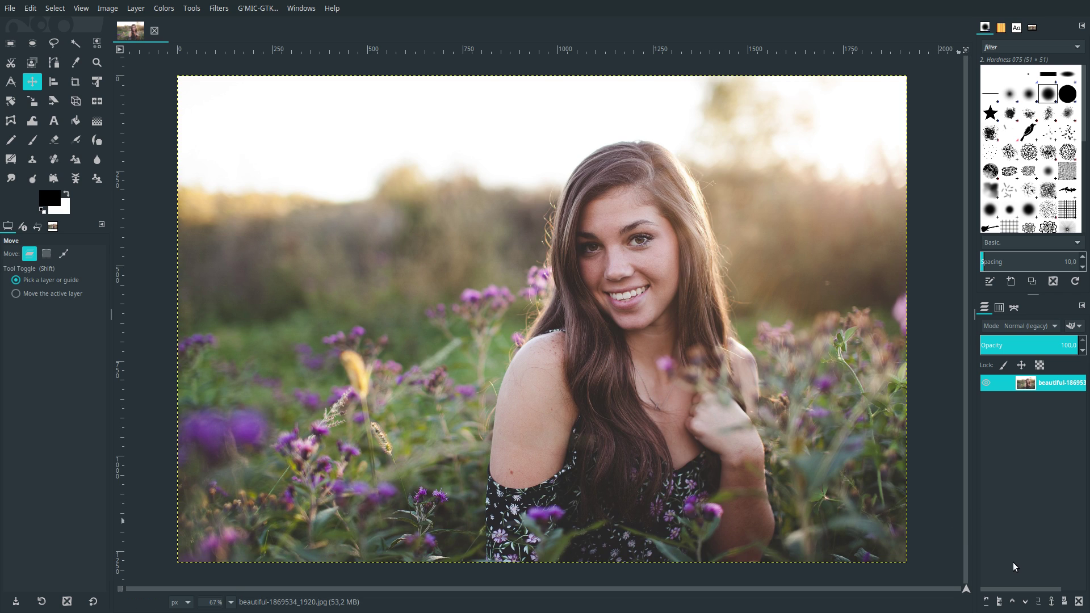
Step: Duplicate the photo layer twice, hide the top and bottom layers, and select the middle copy
{"action": "left_click", "coordinate": [1040, 603]}
{"action": "left_click", "coordinate": [1039, 603]}
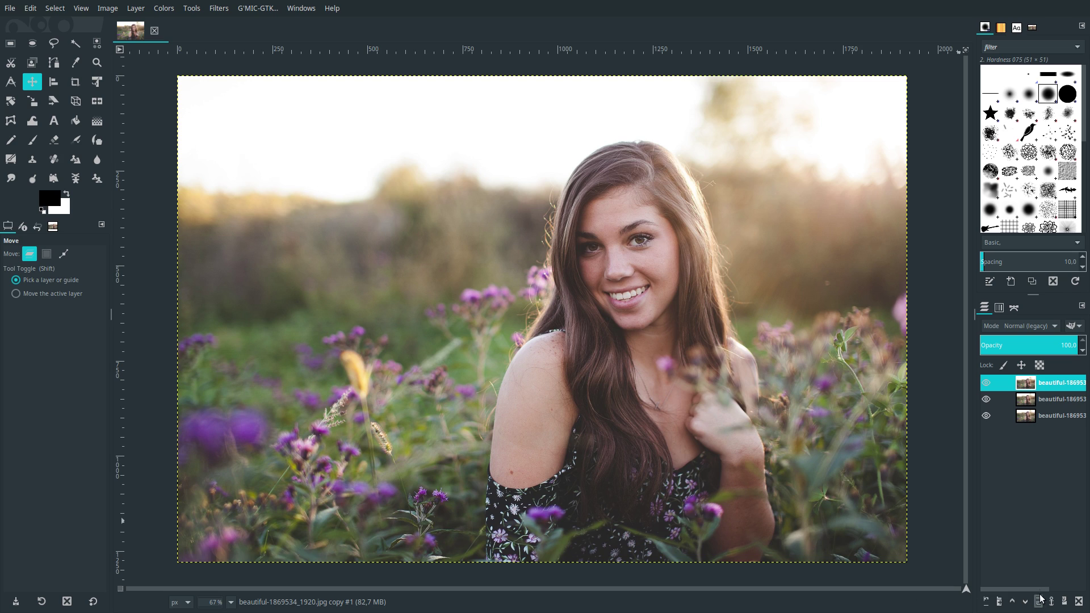
{"action": "left_click", "coordinate": [986, 415]}
{"action": "left_click", "coordinate": [986, 383]}
{"action": "left_click", "coordinate": [1017, 404]}
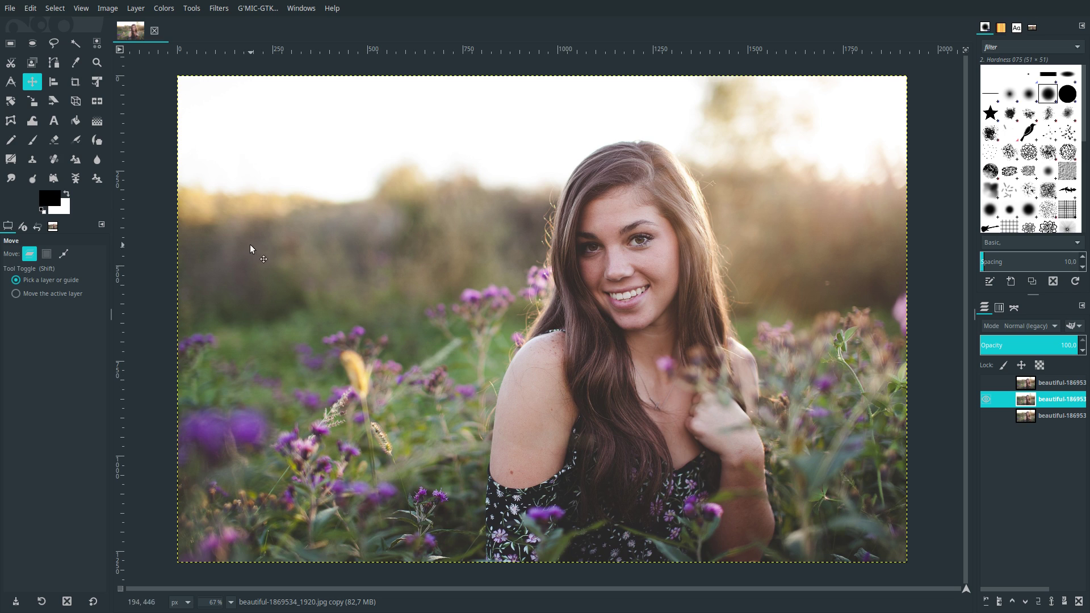
Step: Raise the middle layer's exposure to 0.250
{"action": "left_click", "coordinate": [165, 9]}
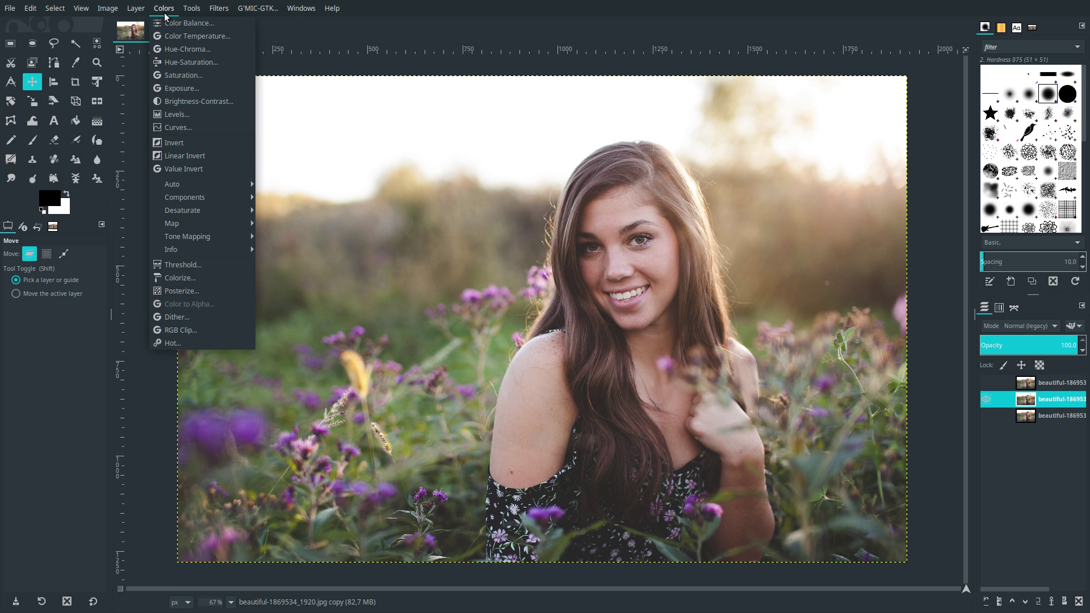
{"action": "left_click", "coordinate": [174, 89]}
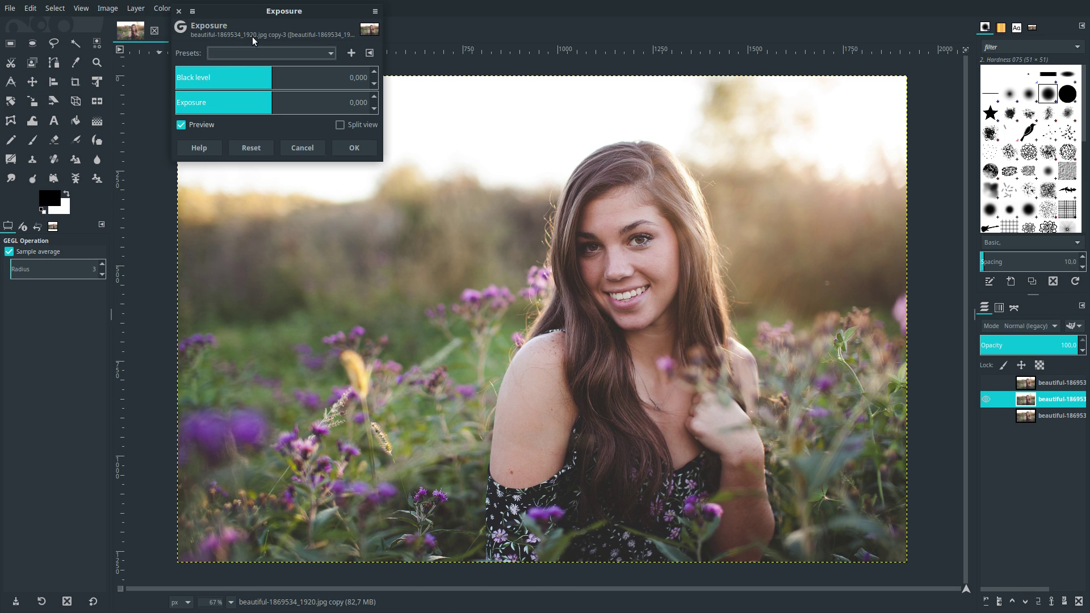
{"action": "left_click_drag", "start_coordinate": [285, 10], "coordinate": [310, 210]}
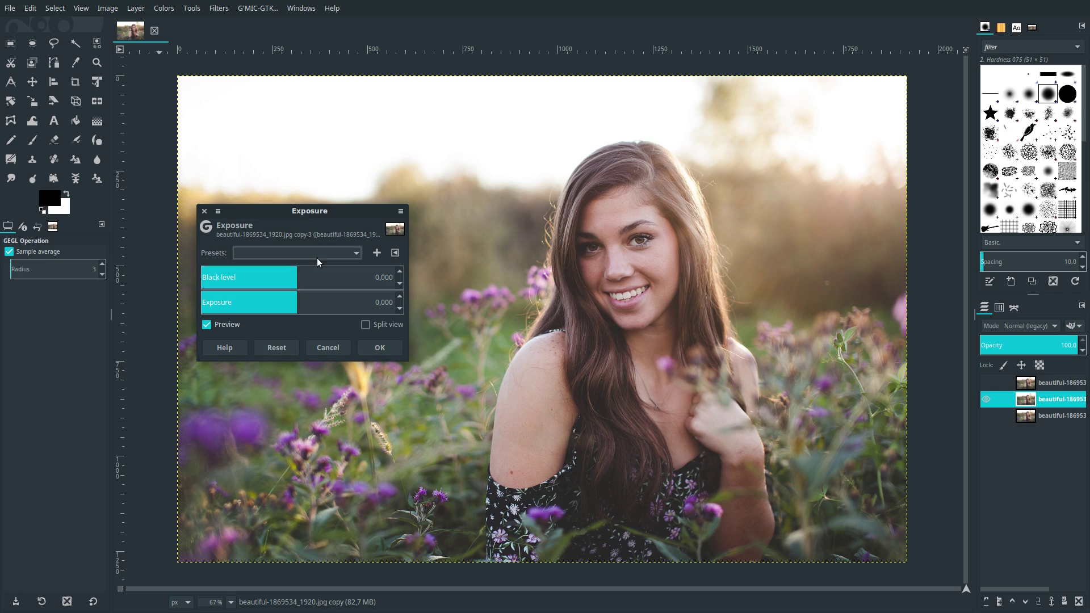
{"action": "double_click", "coordinate": [389, 302]}
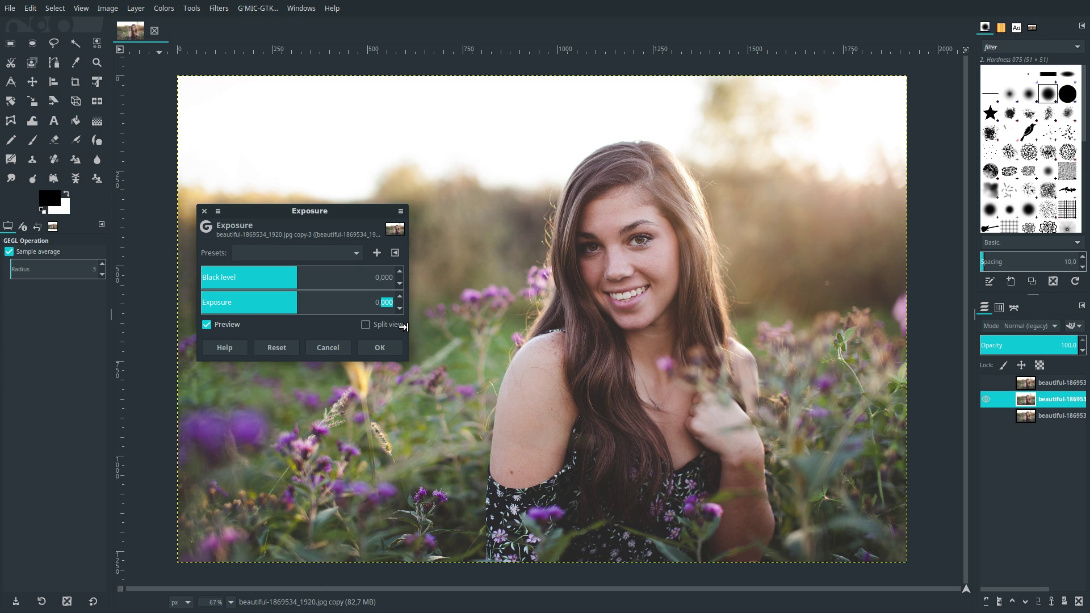
{"action": "type", "text": "250"}
{"action": "key", "text": "Return"}
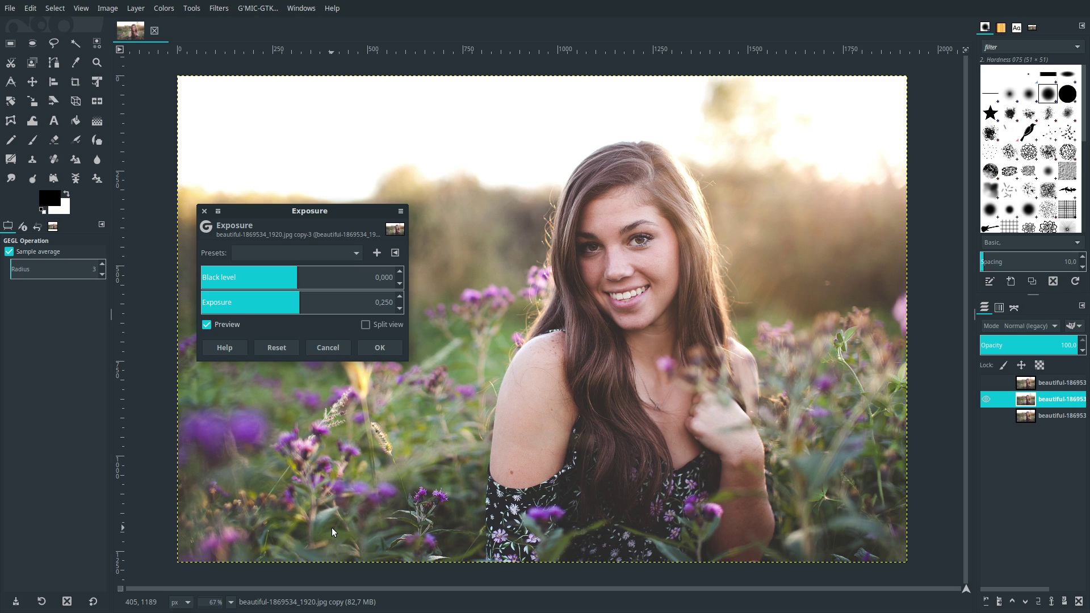
{"action": "left_click", "coordinate": [377, 349]}
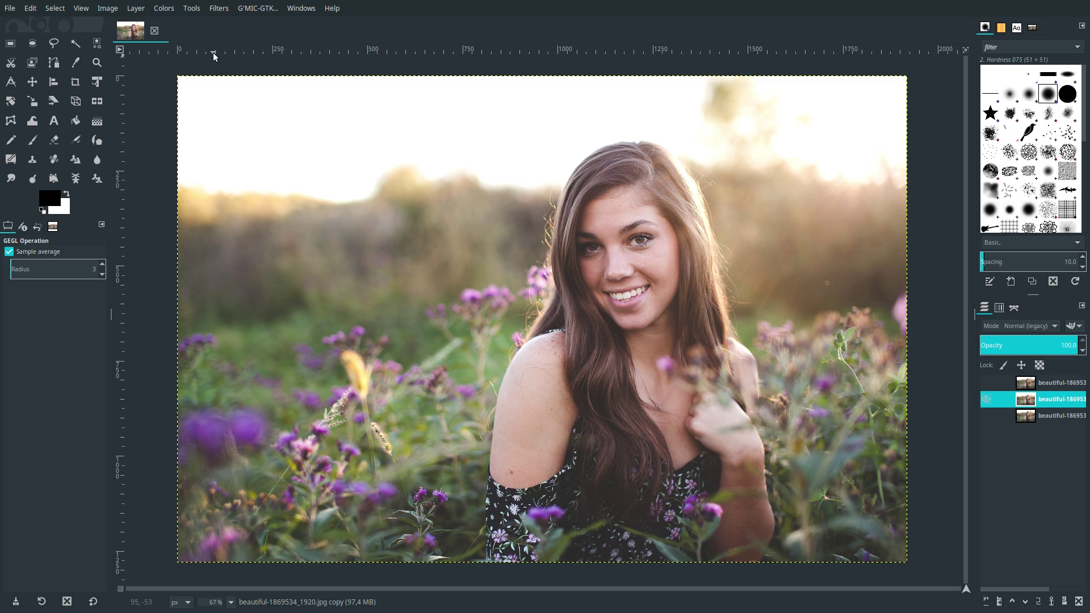
Step: Give the middle layer a size-10 Gaussian blur, then show and select the top layer
{"action": "left_click", "coordinate": [219, 8]}
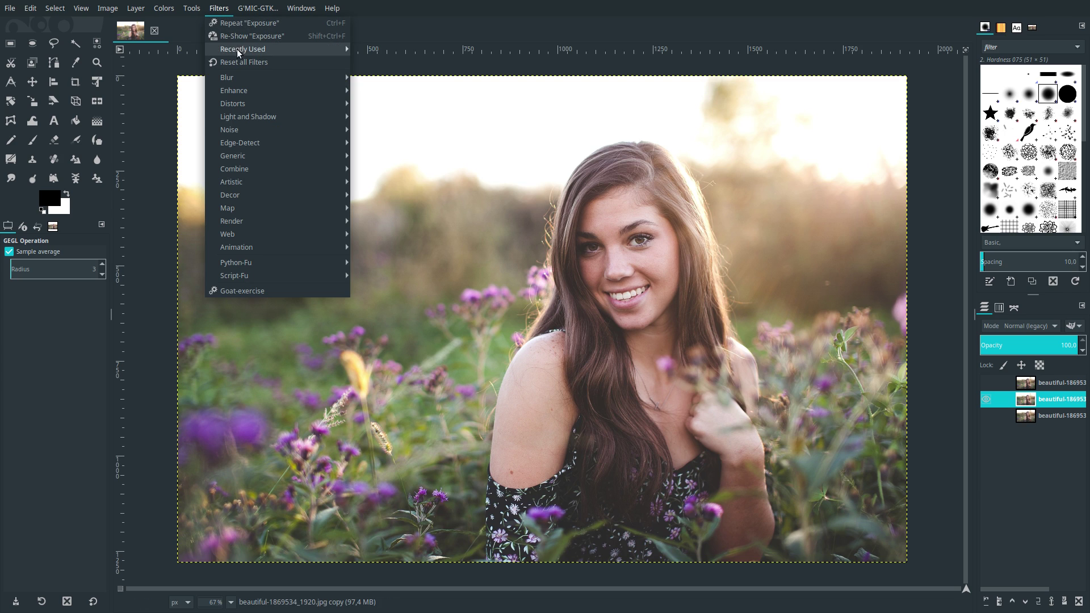
{"action": "mouse_move", "coordinate": [256, 77]}
{"action": "left_click", "coordinate": [386, 78]}
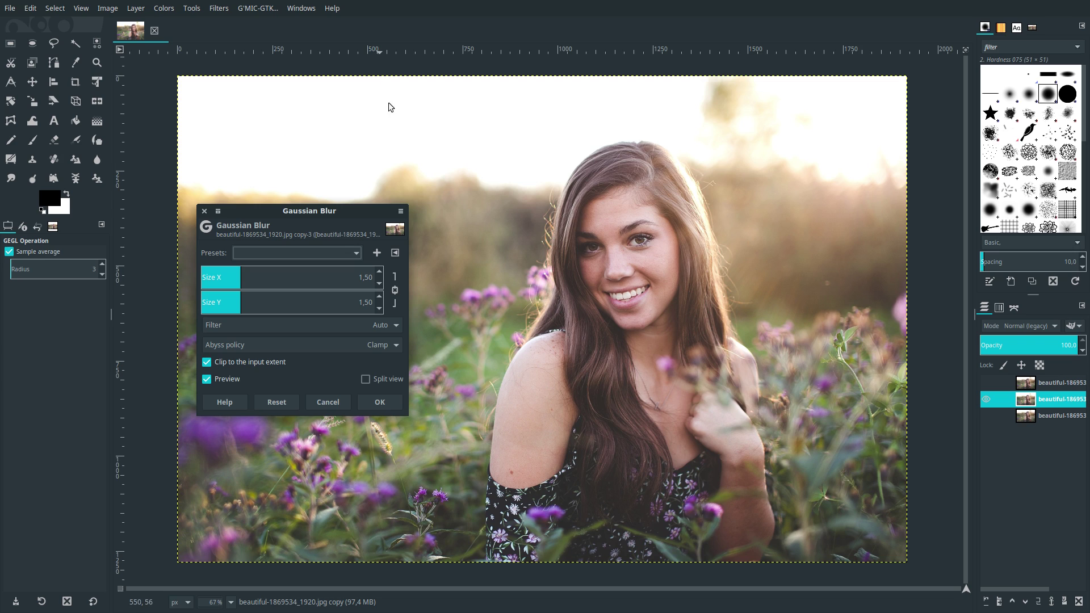
{"action": "left_click", "coordinate": [364, 307]}
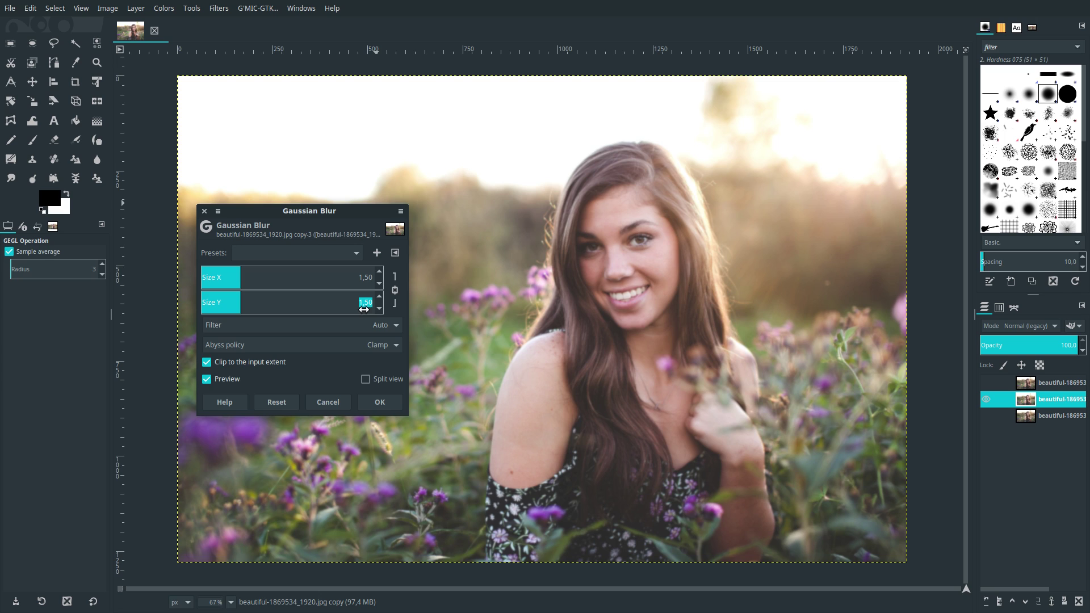
{"action": "type", "text": "10"}
{"action": "key", "text": "Return"}
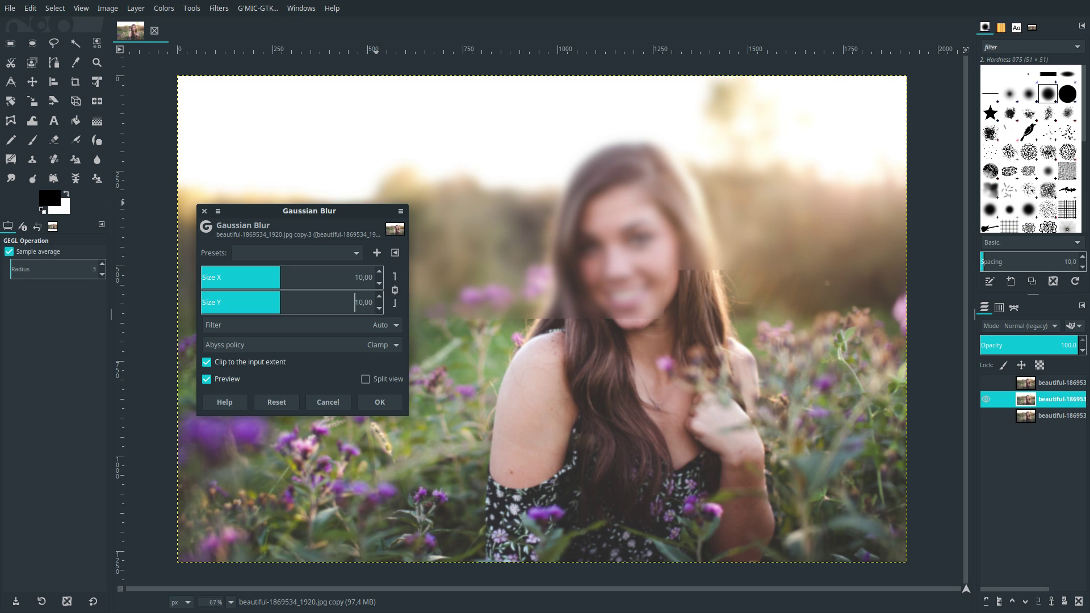
{"action": "left_click", "coordinate": [380, 402]}
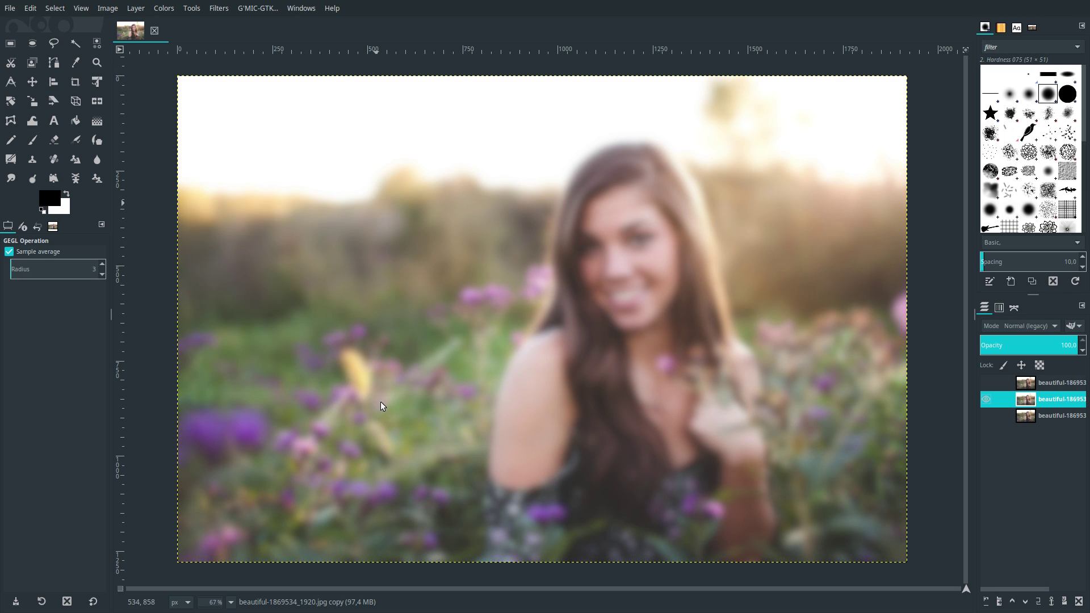
{"action": "left_click", "coordinate": [987, 383]}
{"action": "left_click", "coordinate": [1022, 386]}
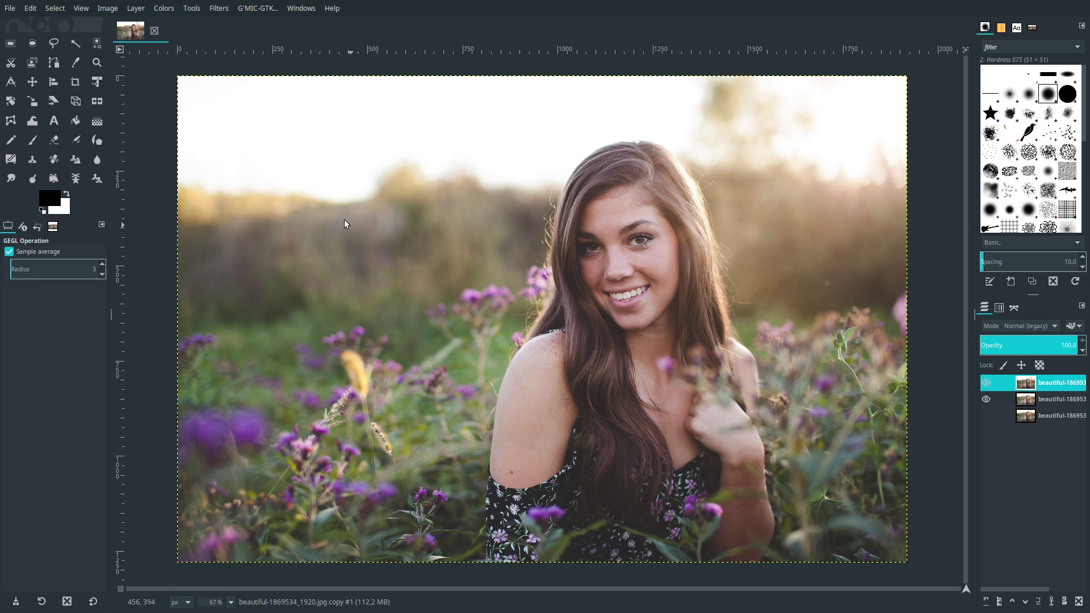
Step: Raise the top layer's exposure to 0.500
{"action": "left_click", "coordinate": [164, 9]}
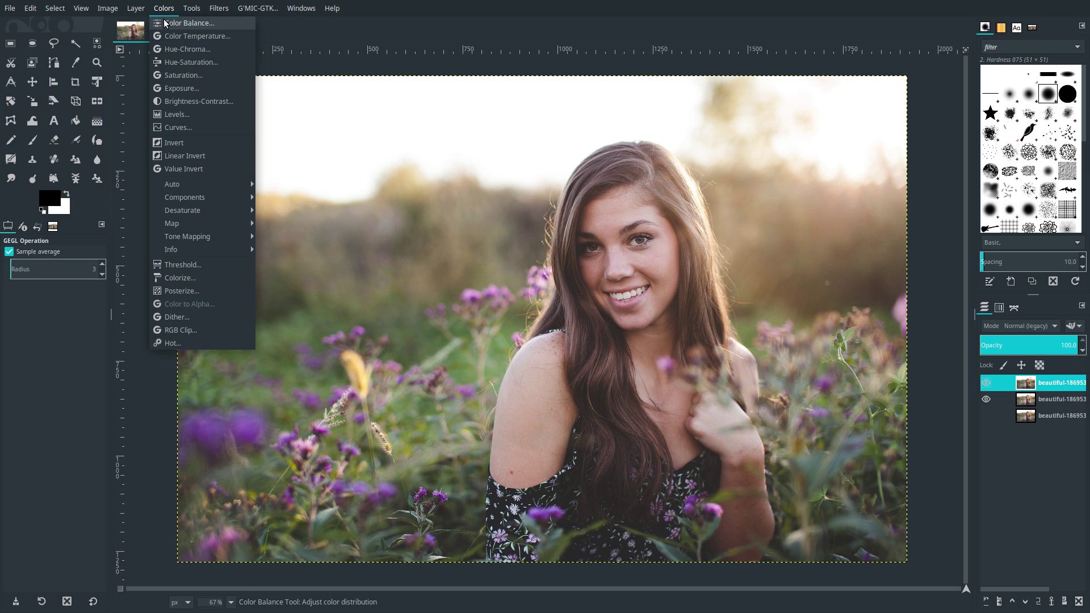
{"action": "left_click", "coordinate": [178, 88]}
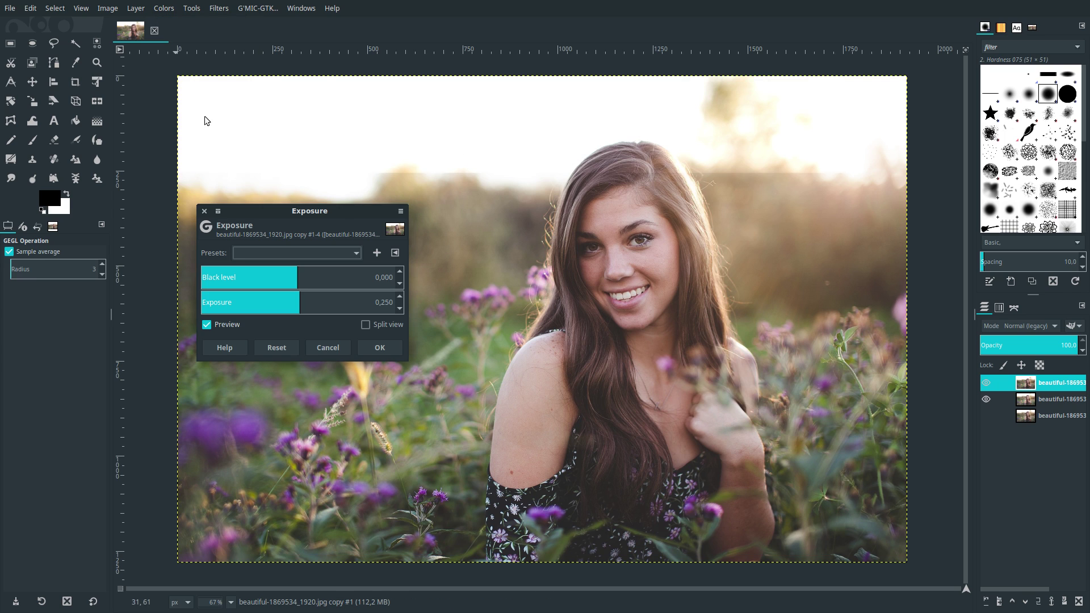
{"action": "double_click", "coordinate": [386, 302]}
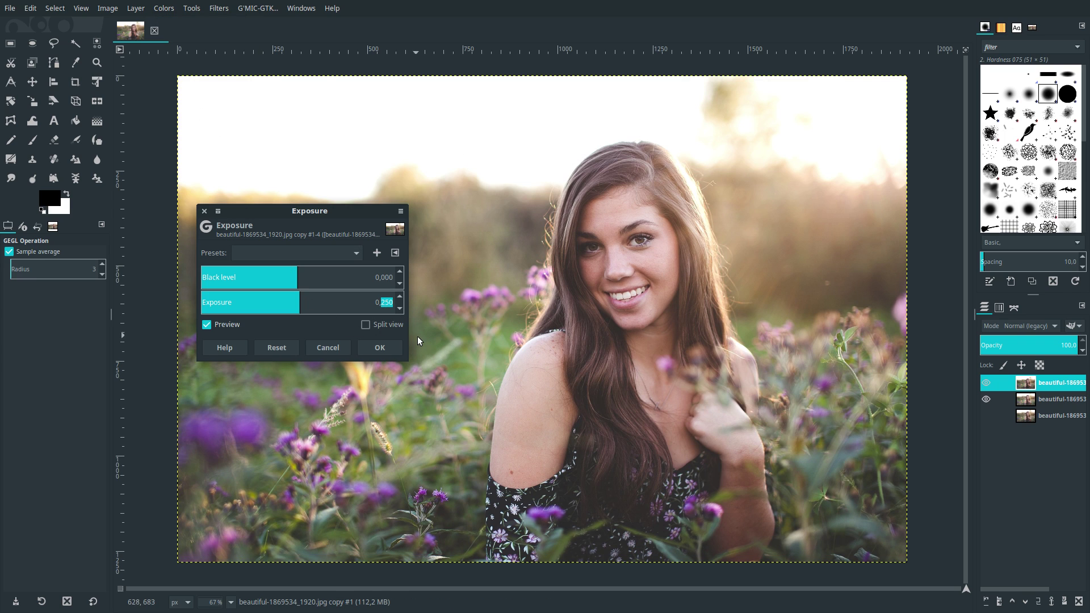
{"action": "type", "text": "500"}
{"action": "key", "text": "Return"}
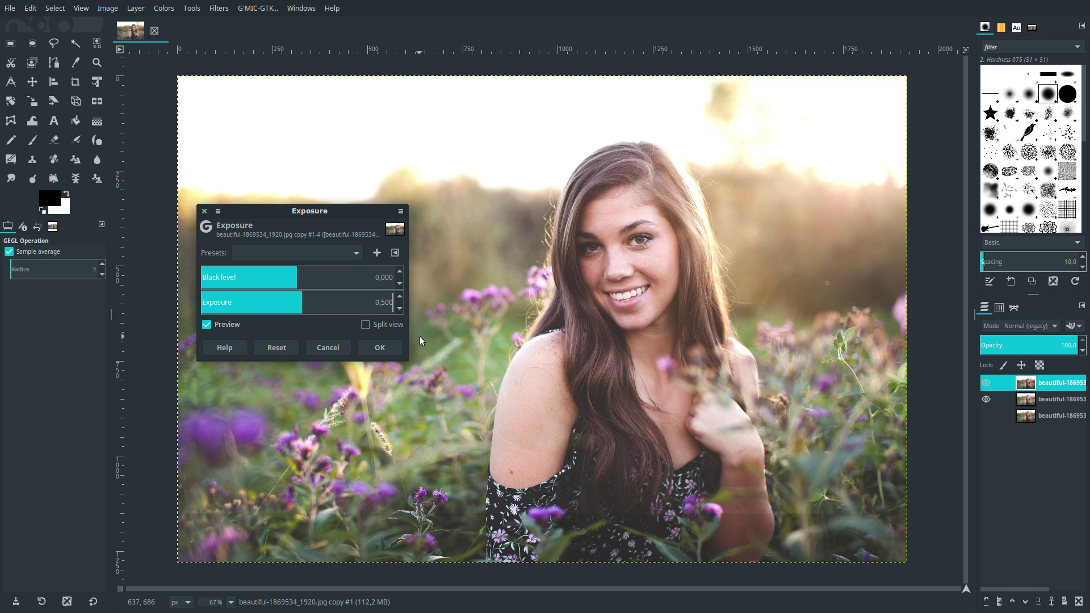
{"action": "left_click", "coordinate": [384, 350]}
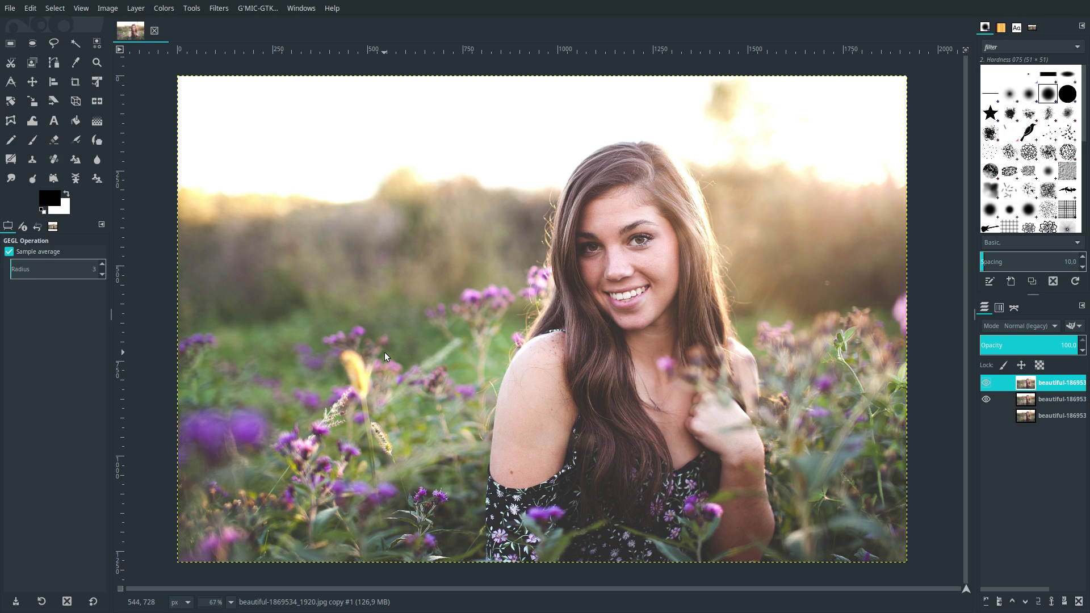
Step: Sharpen the top layer with Unsharp Mask, standard deviation 0.450 and scale 4
{"action": "left_click", "coordinate": [218, 9]}
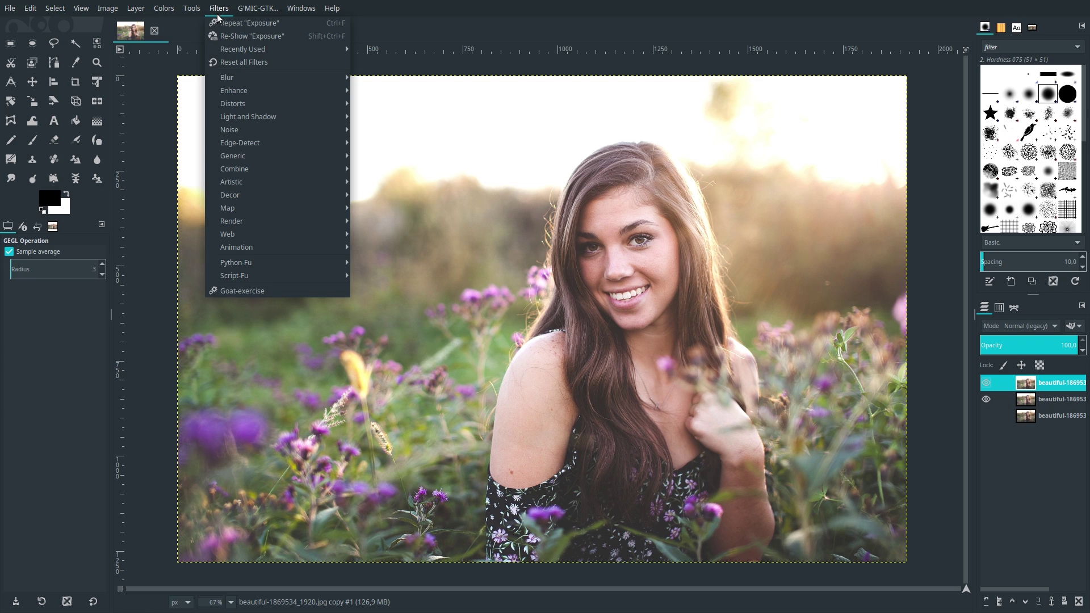
{"action": "mouse_move", "coordinate": [233, 91]}
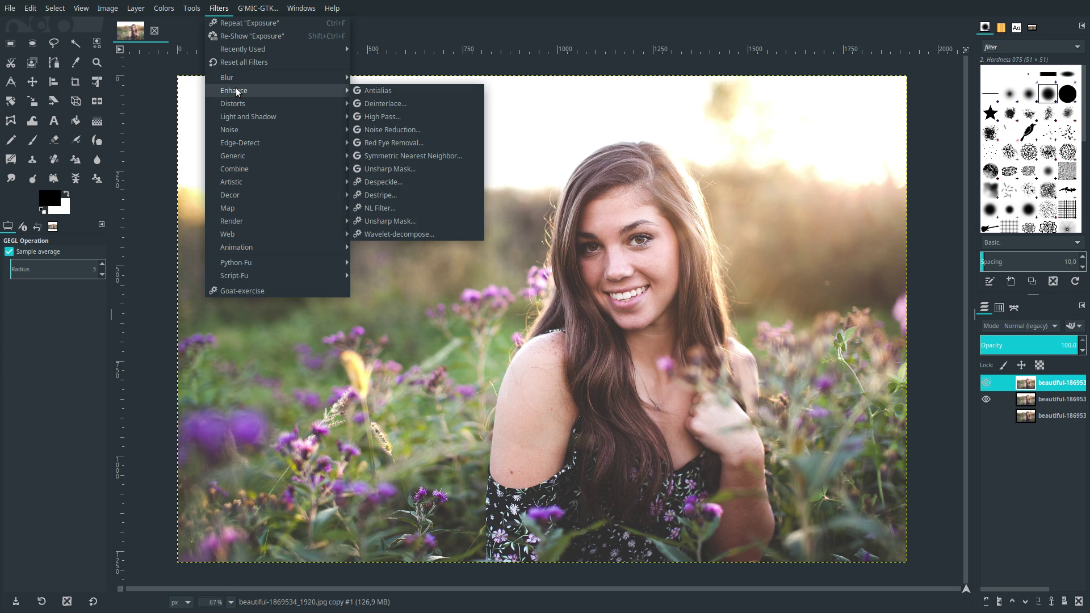
{"action": "left_click", "coordinate": [444, 169]}
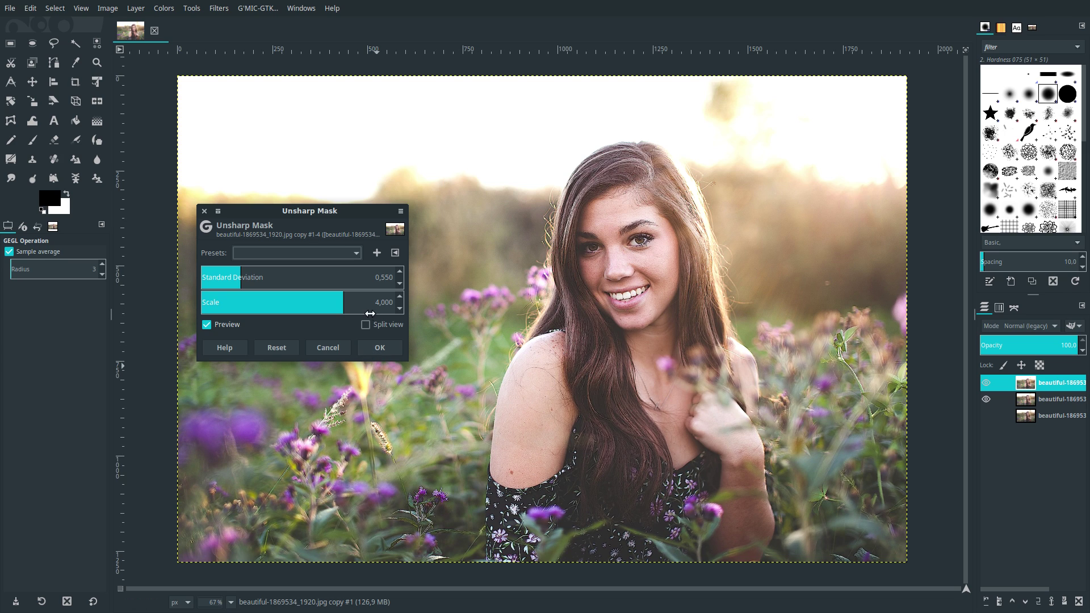
{"action": "double_click", "coordinate": [388, 278]}
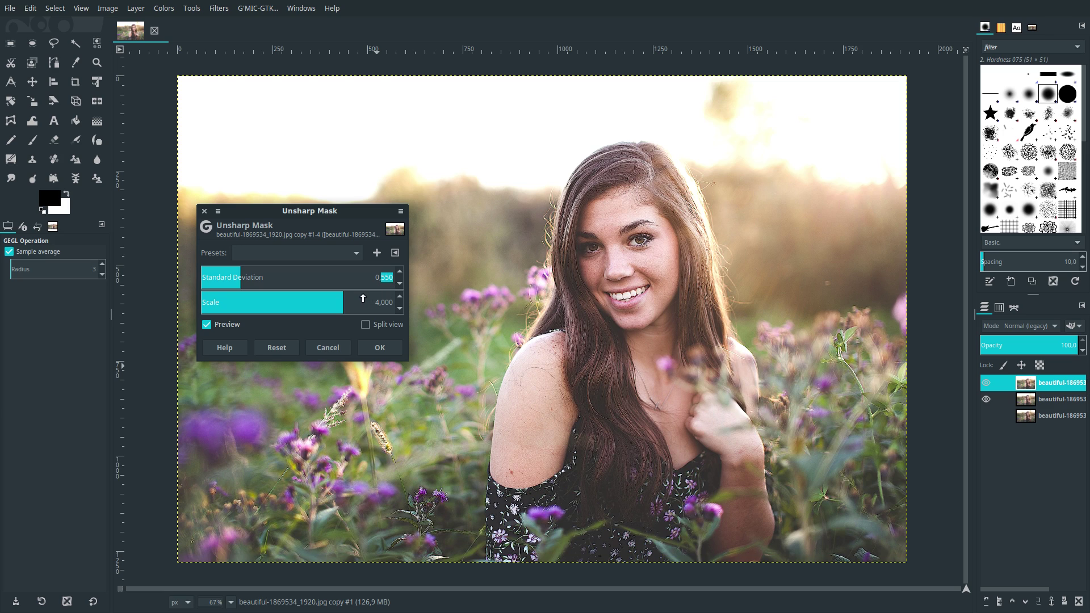
{"action": "type", "text": "450"}
{"action": "key", "text": "Return"}
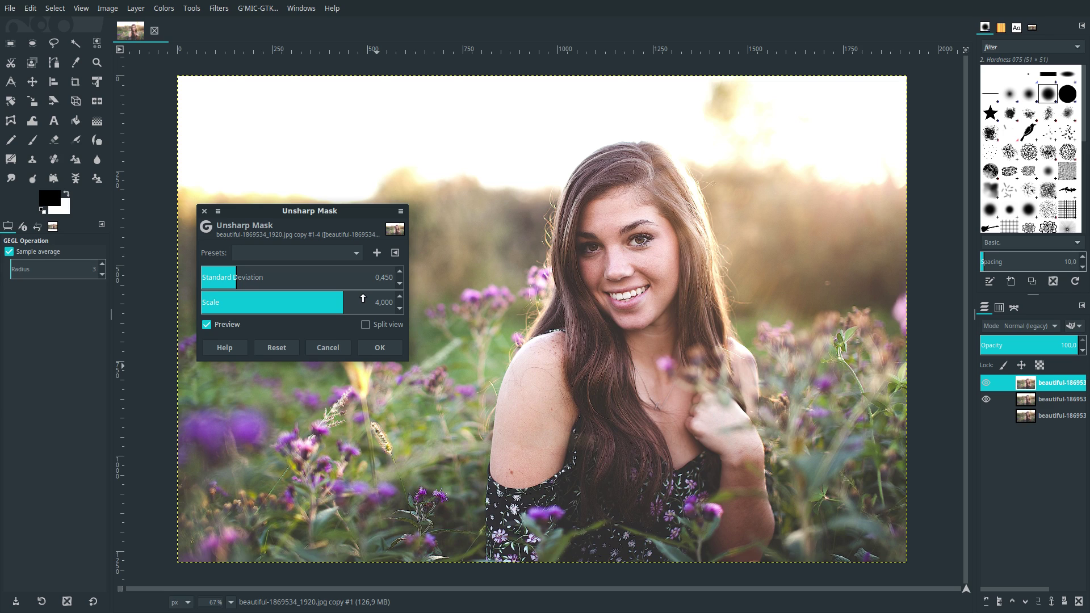
{"action": "left_click", "coordinate": [387, 350]}
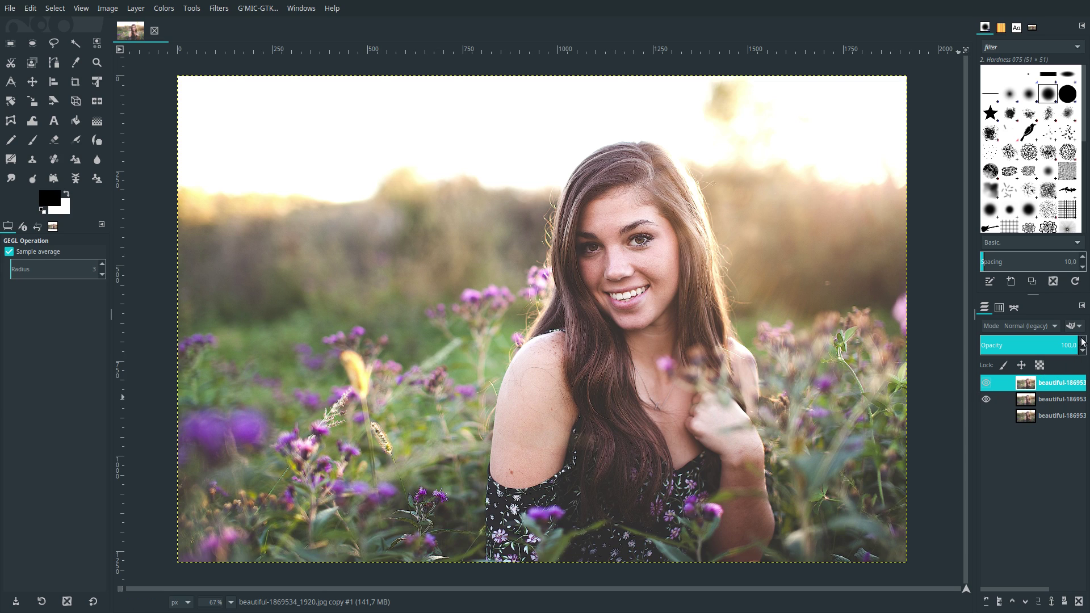
Step: Set the top copy to Overlay mode, merge it down, and toggle its visibility to compare
{"action": "left_click", "coordinate": [1056, 328]}
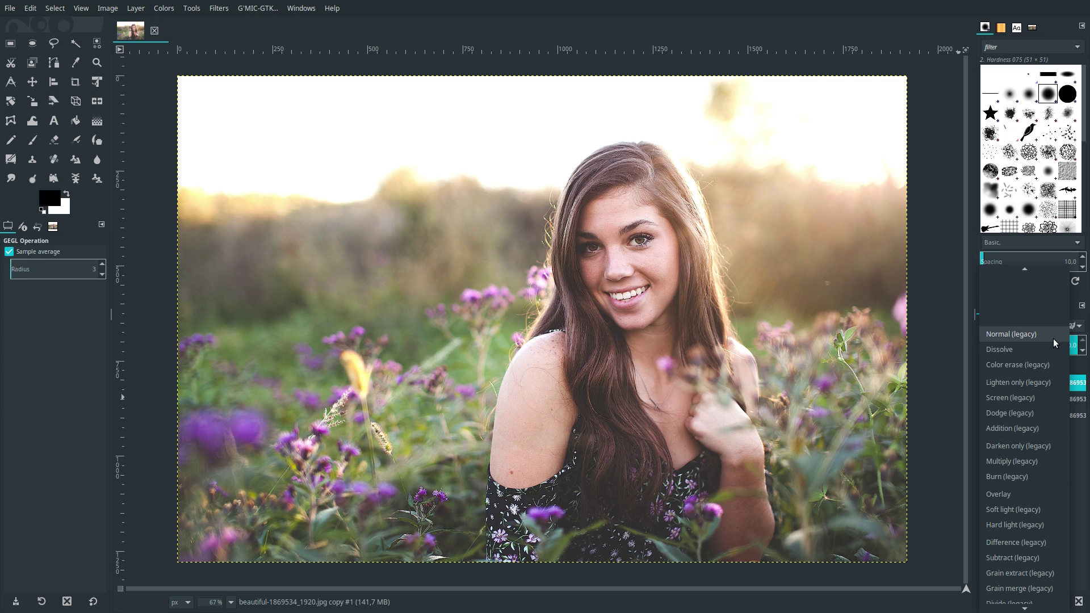
{"action": "left_click", "coordinate": [1054, 495]}
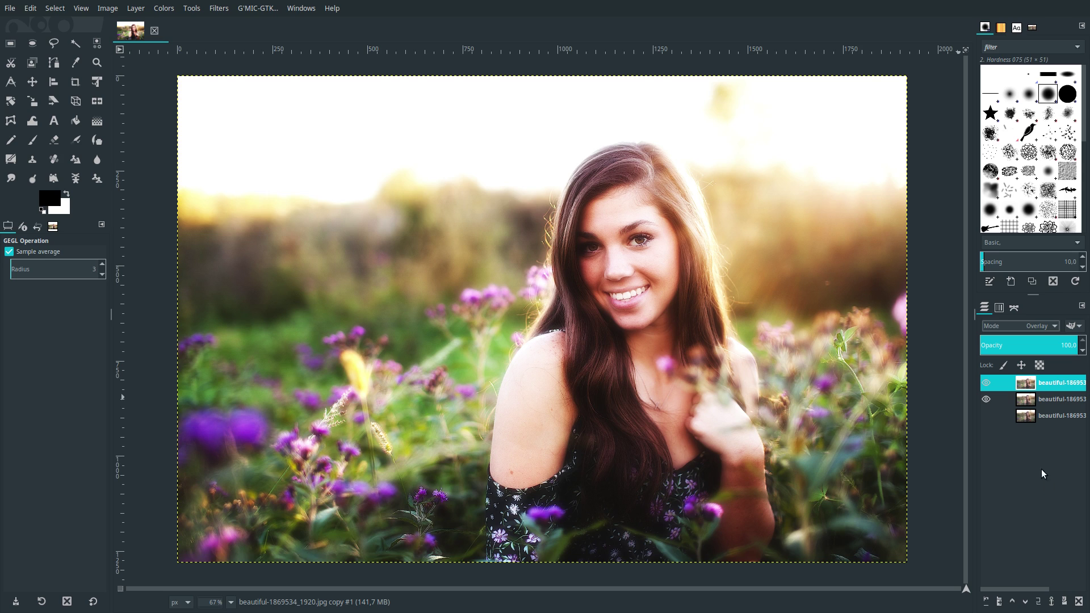
{"action": "right_click", "coordinate": [1023, 386]}
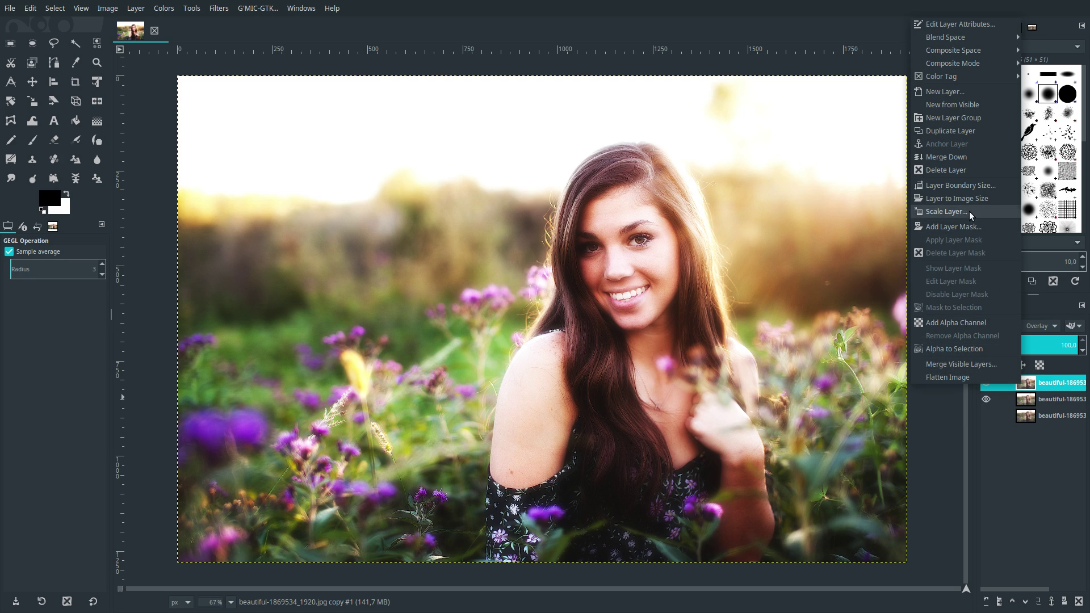
{"action": "left_click", "coordinate": [961, 159]}
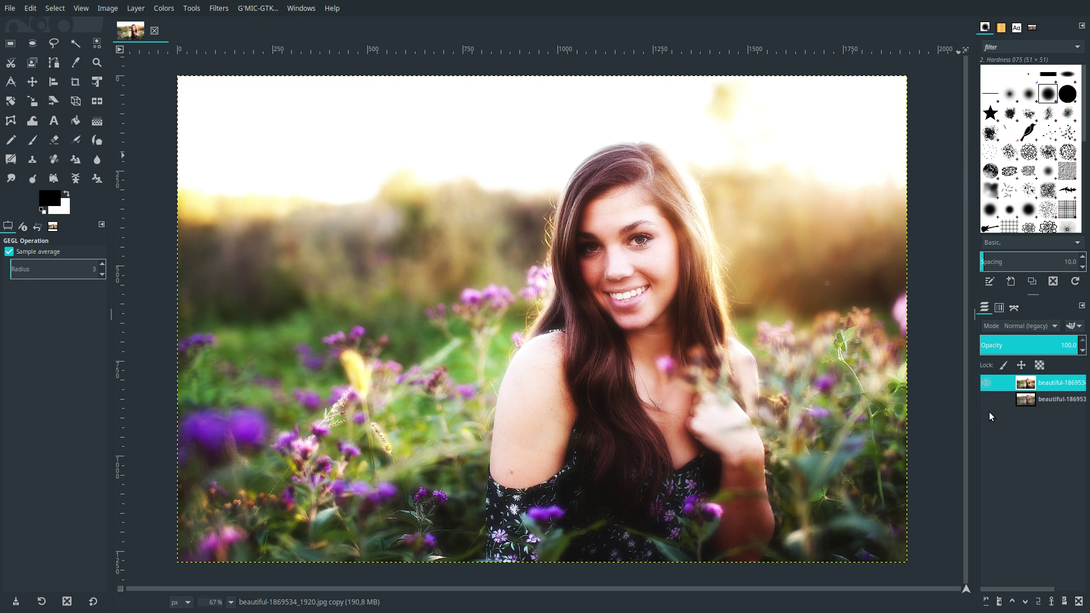
{"action": "left_click", "coordinate": [986, 386]}
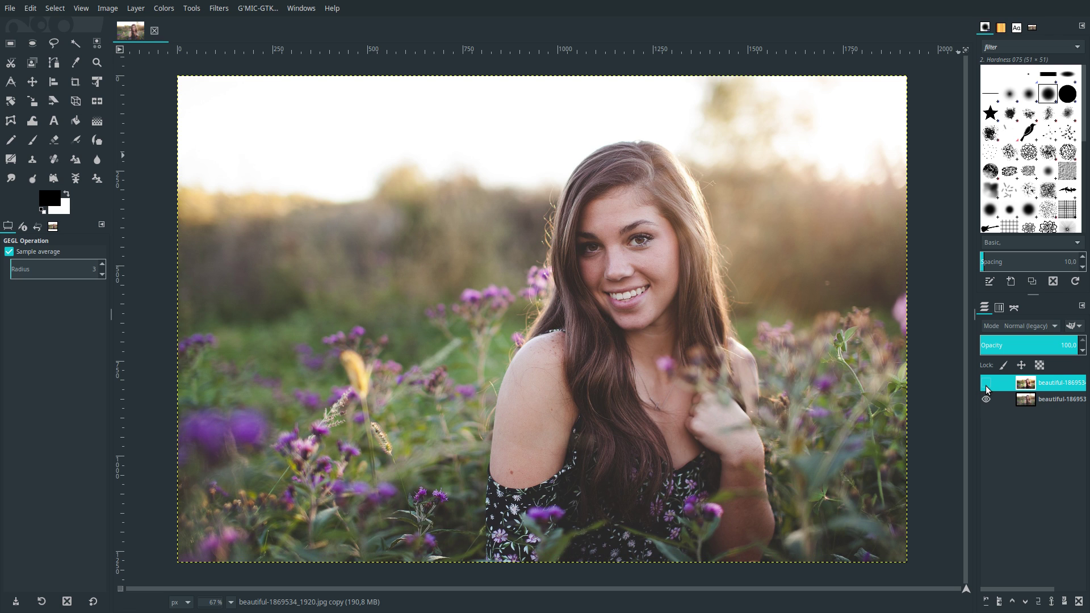
{"action": "left_click", "coordinate": [986, 386]}
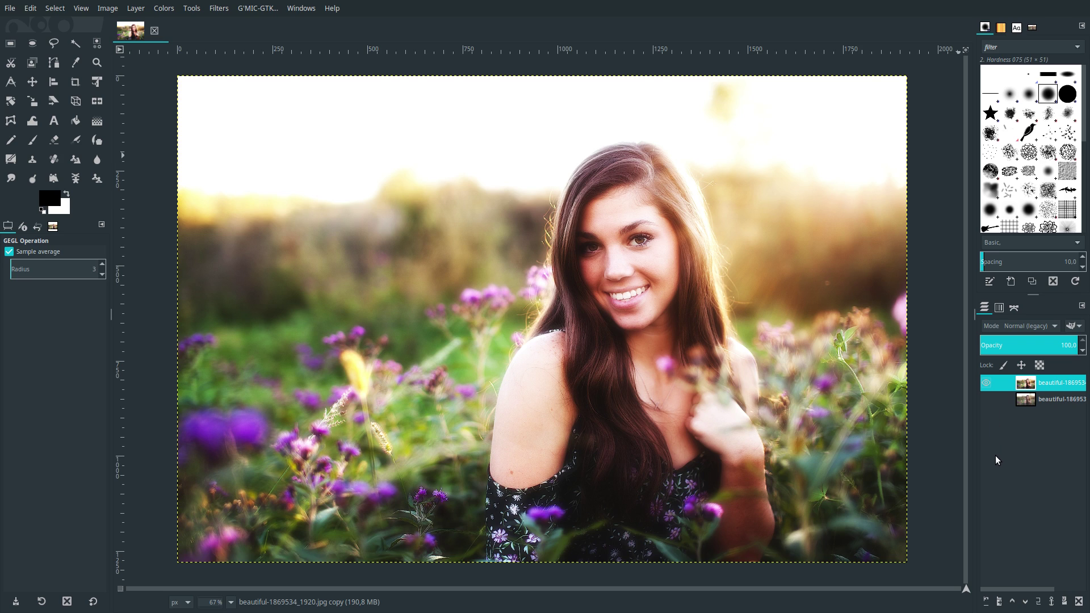
Step: Add a new transparent layer named Ebene in Screen (legacy) mode
{"action": "left_click", "coordinate": [986, 601]}
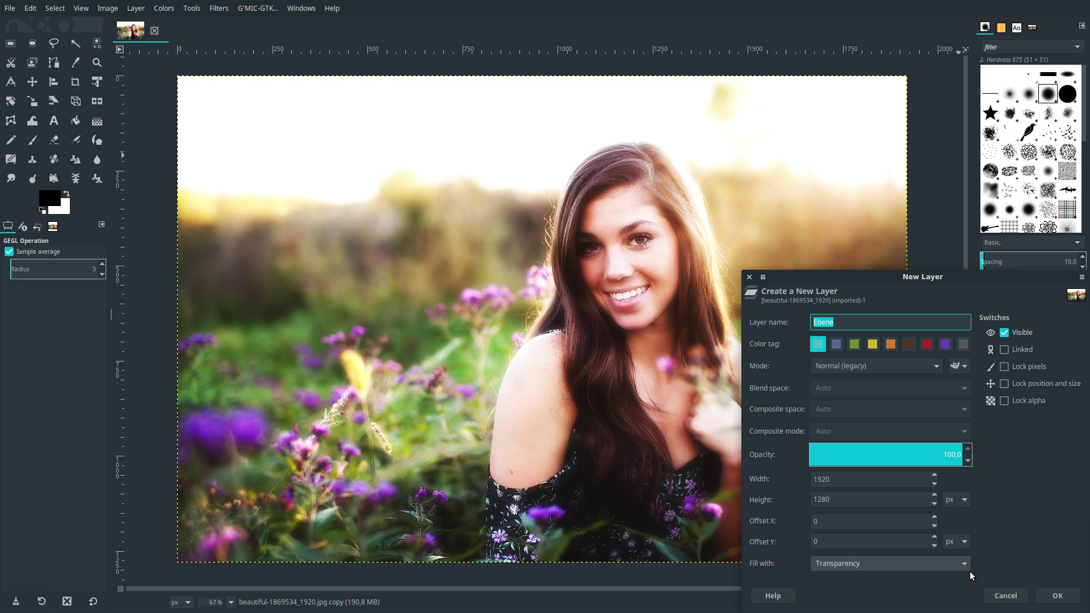
{"action": "left_click", "coordinate": [872, 365]}
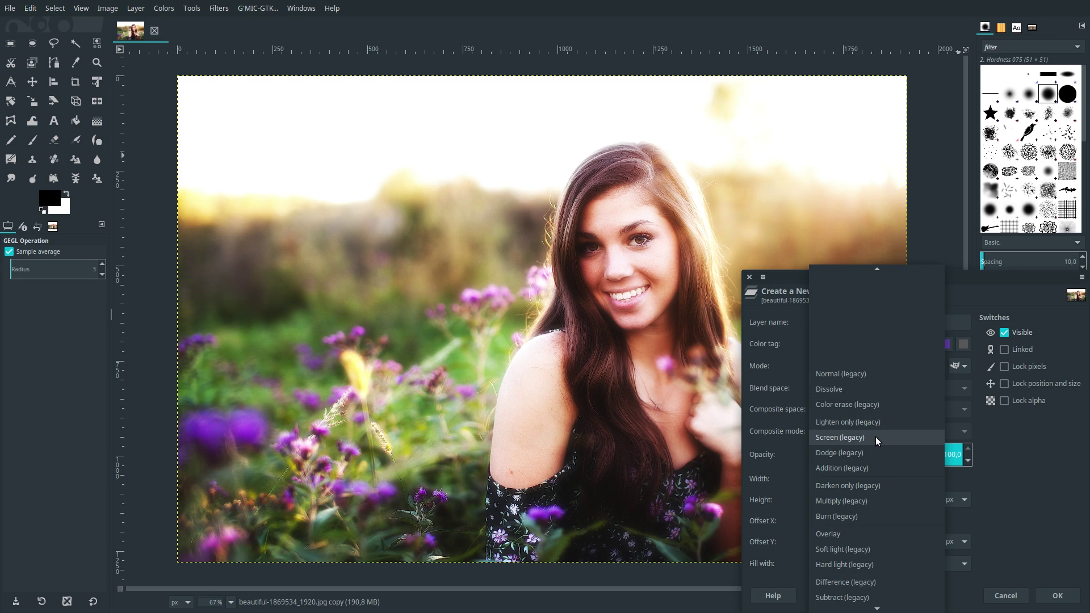
{"action": "left_click", "coordinate": [875, 437]}
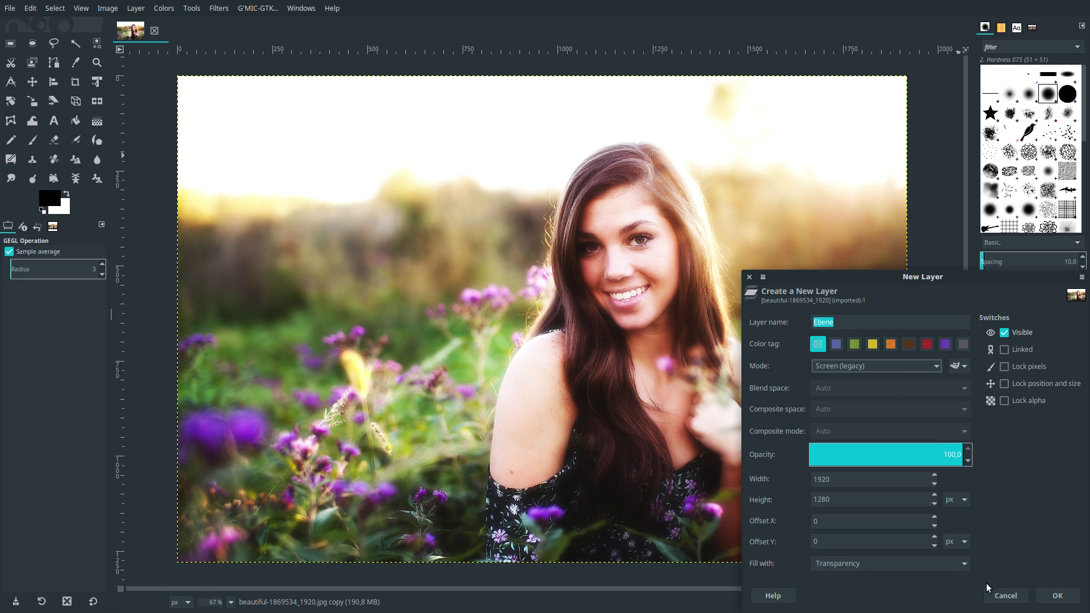
{"action": "left_click", "coordinate": [1047, 596]}
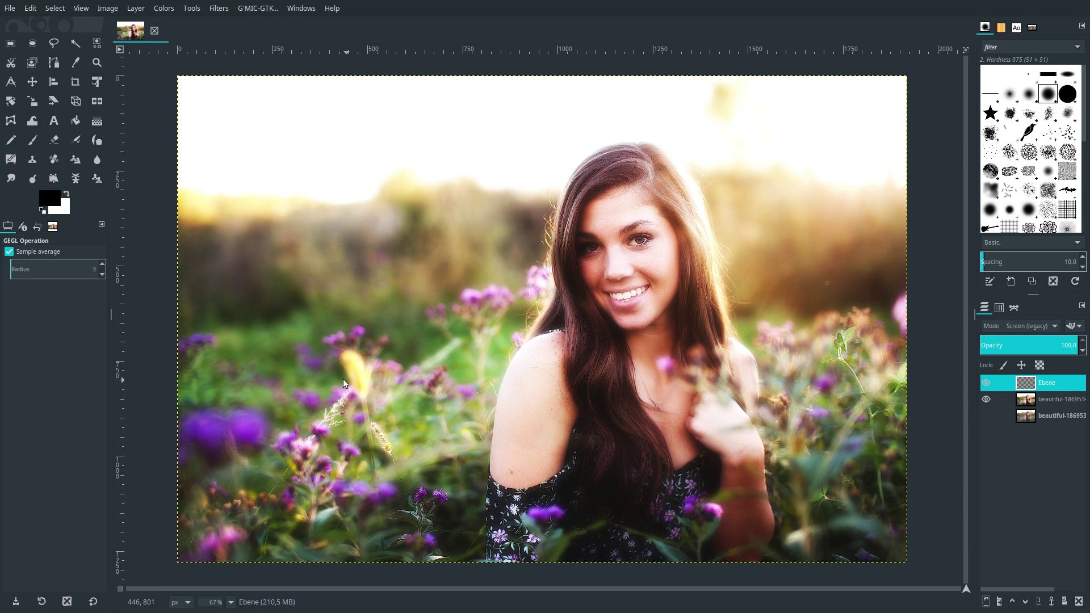
Step: Set the foreground colour to gold ebb113
{"action": "left_click", "coordinate": [51, 200]}
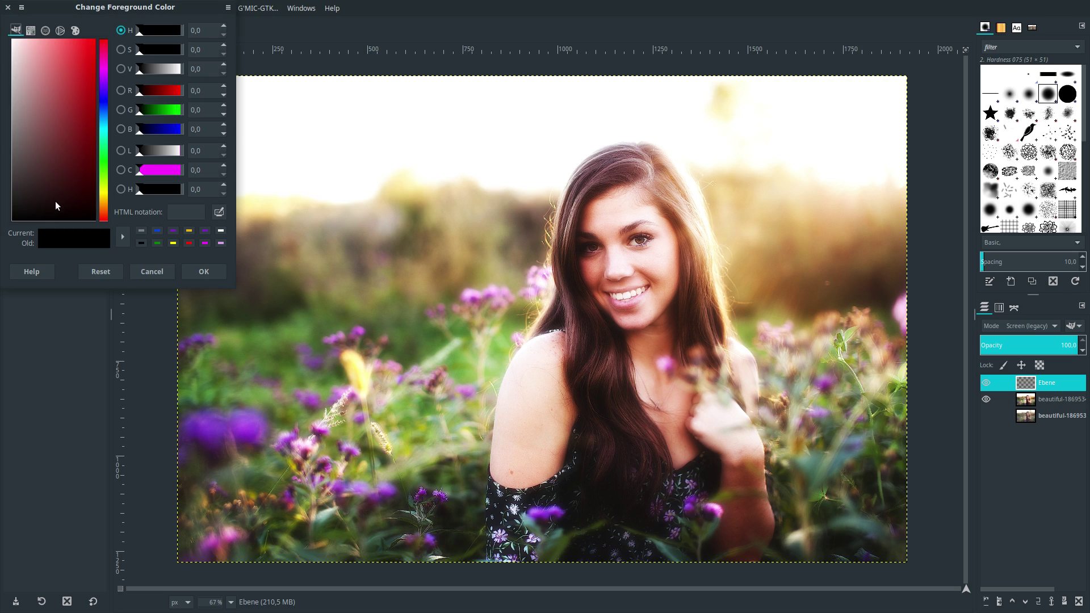
{"action": "left_click", "coordinate": [172, 212]}
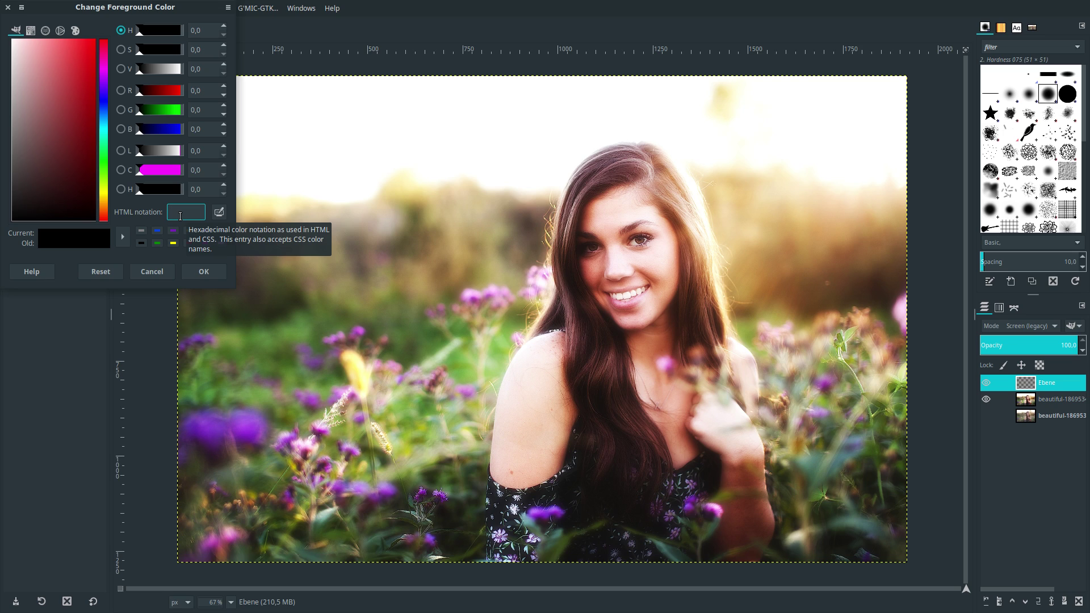
{"action": "type", "text": "ebb113"}
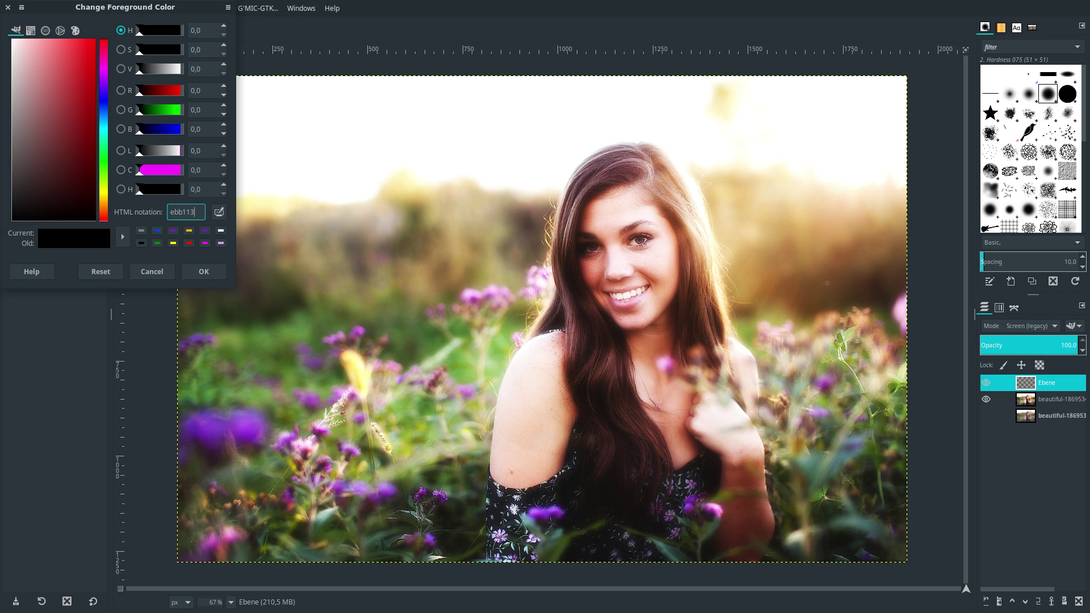
{"action": "left_click", "coordinate": [210, 272]}
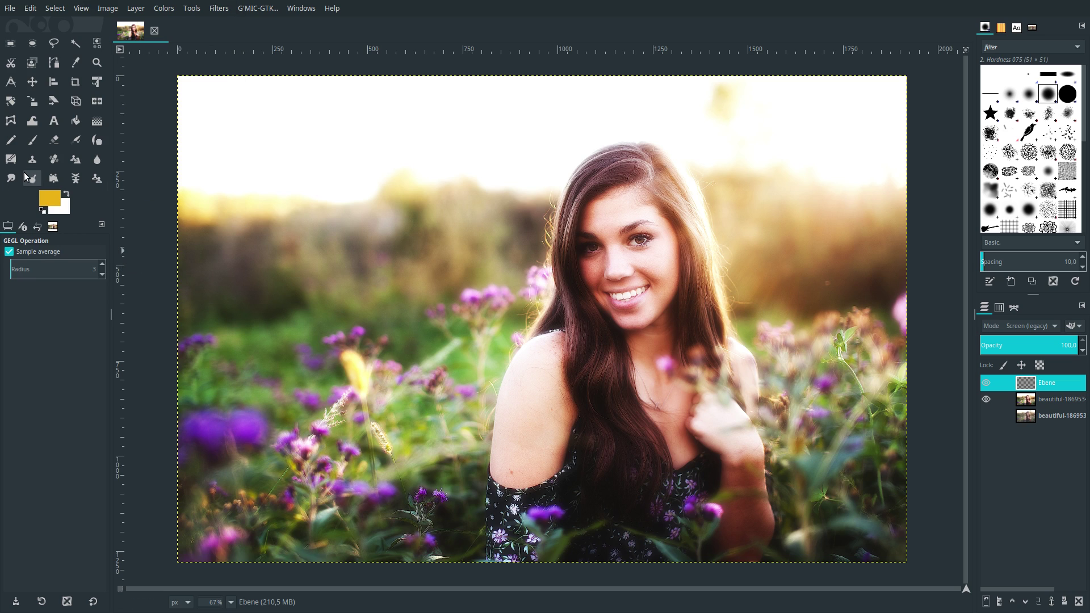
Step: Set up the Paintbrush with size 1000 and hardness 0
{"action": "left_click", "coordinate": [33, 141]}
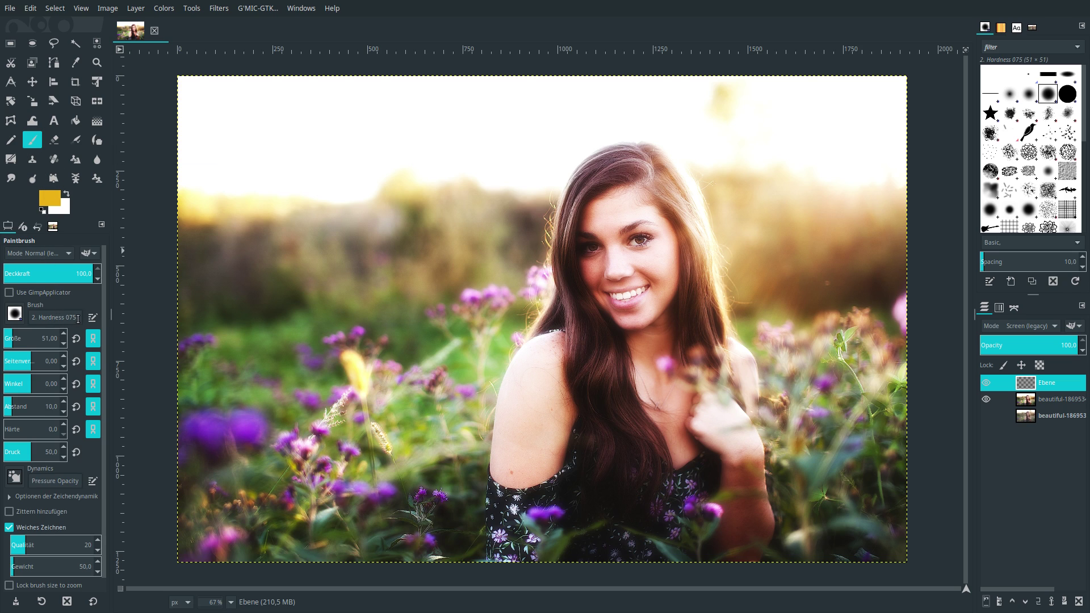
{"action": "mouse_move", "coordinate": [78, 319]}
{"action": "left_mouse_down"}
{"action": "mouse_move", "coordinate": [40, 319]}
{"action": "mouse_move", "coordinate": [80, 319]}
{"action": "left_mouse_up"}
{"action": "left_click", "coordinate": [39, 319]}
{"action": "left_click", "coordinate": [44, 347]}
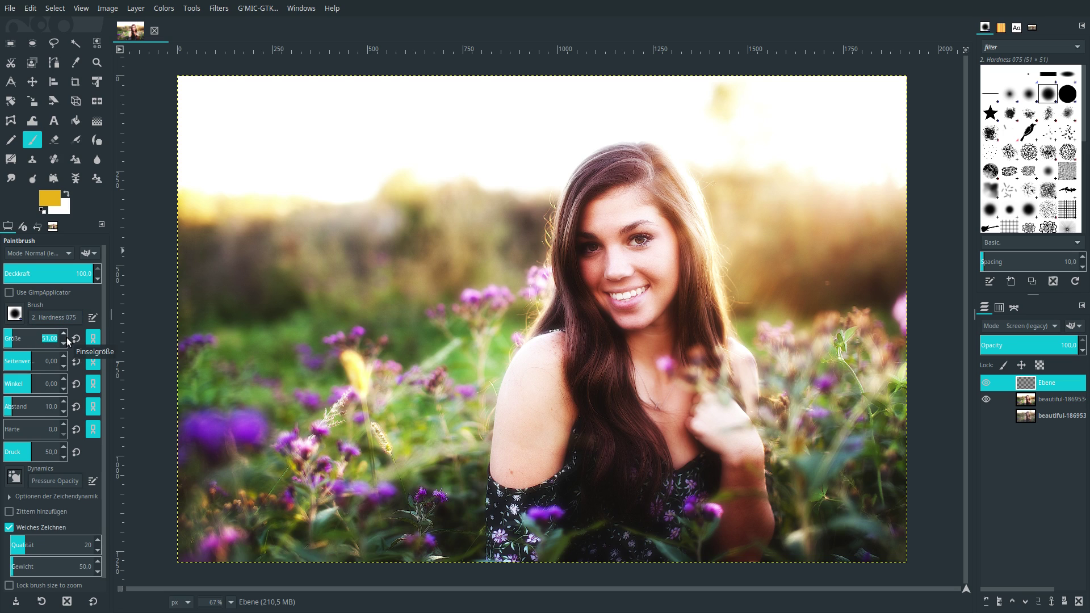
{"action": "type", "text": "1"}
{"action": "key", "text": "Return"}
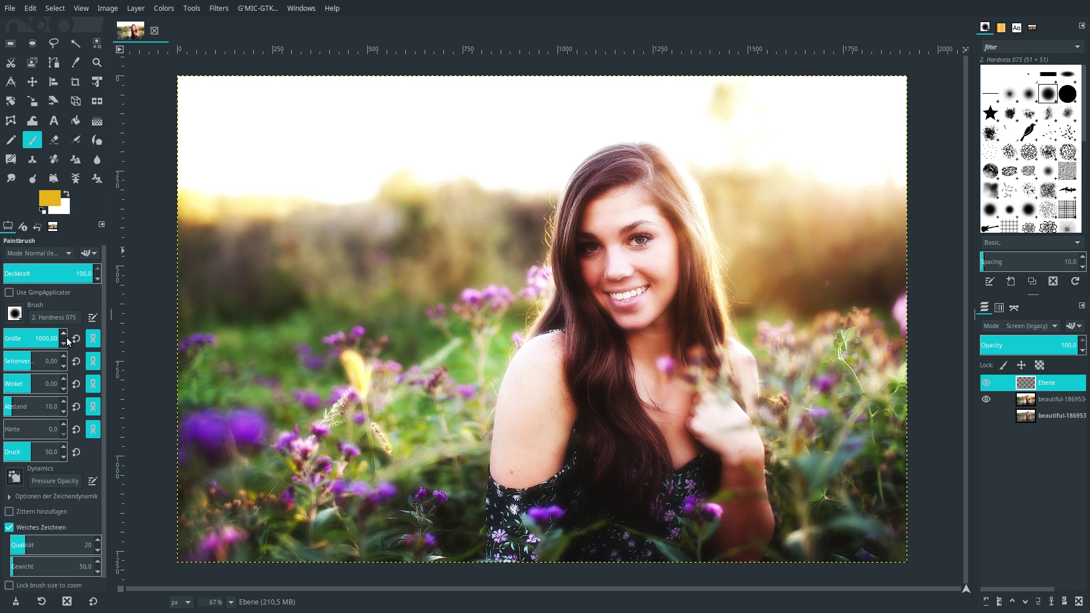
{"action": "left_click", "coordinate": [50, 430]}
{"action": "type", "text": "0"}
Step: Dab gold glow into the background left and right of the woman
{"action": "left_click", "coordinate": [240, 291]}
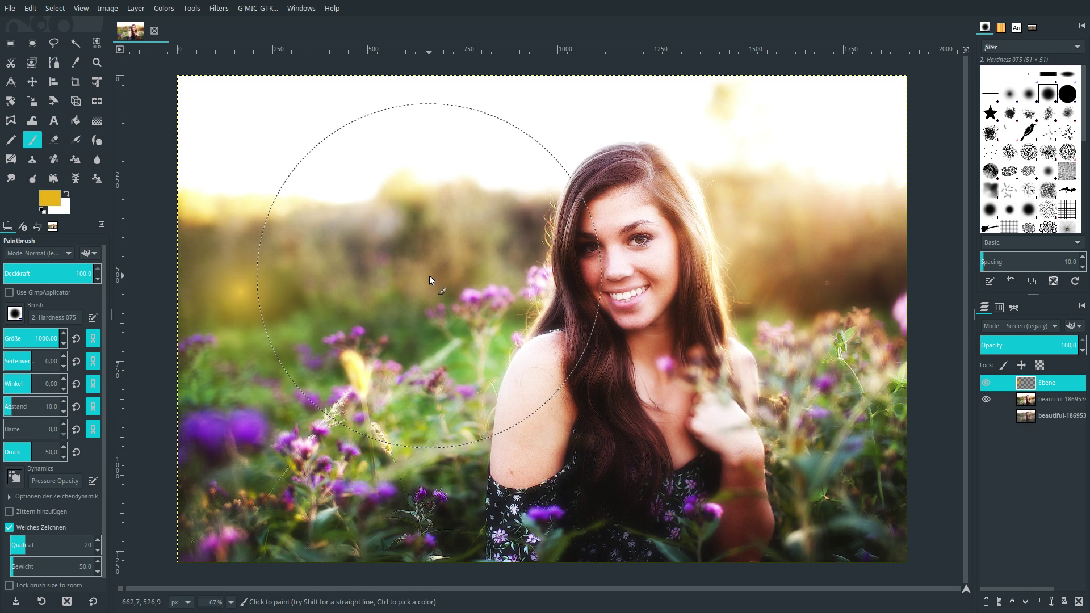
{"action": "left_click", "coordinate": [431, 280]}
{"action": "left_click", "coordinate": [357, 281]}
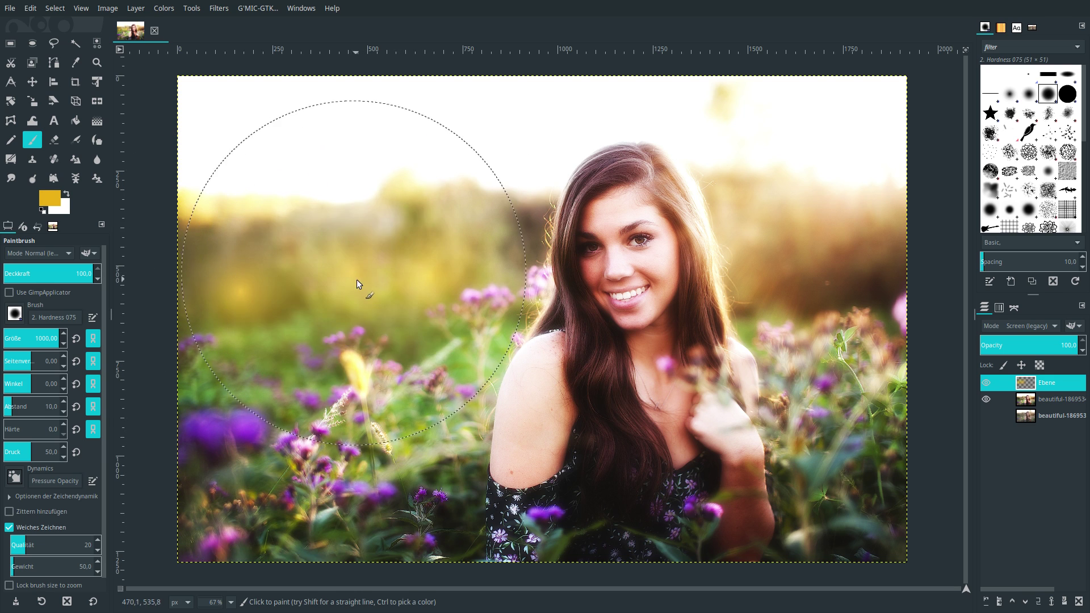
{"action": "left_click", "coordinate": [780, 247]}
{"action": "left_click", "coordinate": [890, 274]}
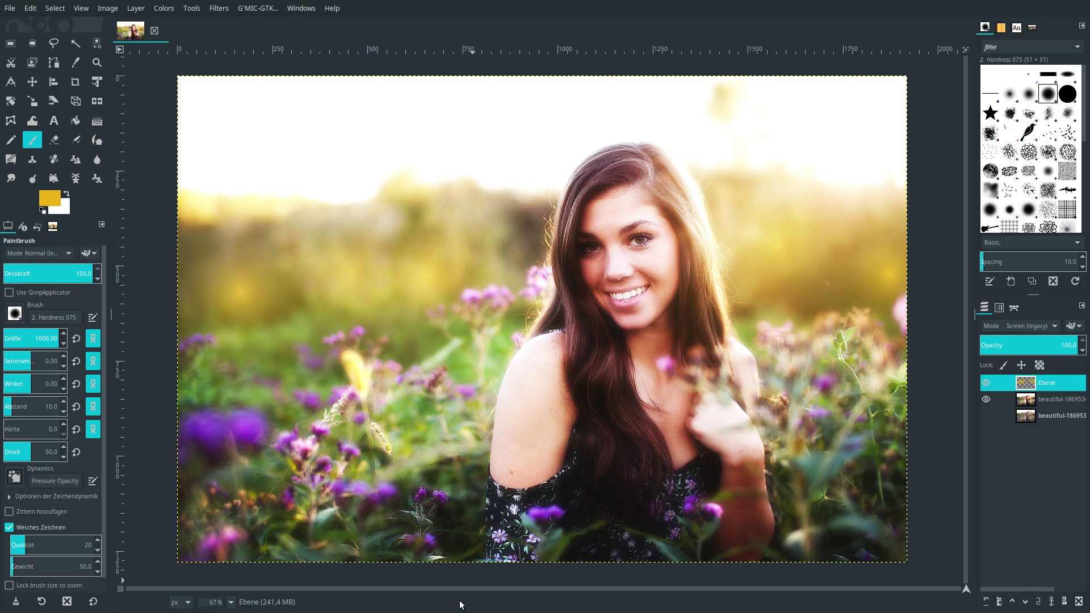
Step: Set the foreground colour to purple 7d26c1
{"action": "left_click", "coordinate": [53, 197]}
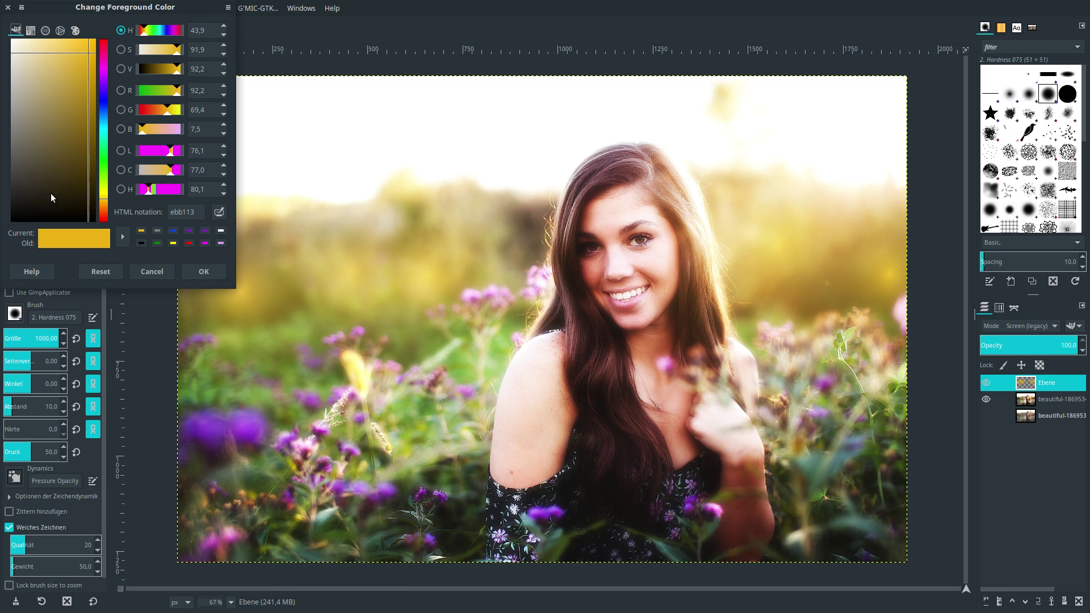
{"action": "double_click", "coordinate": [197, 213]}
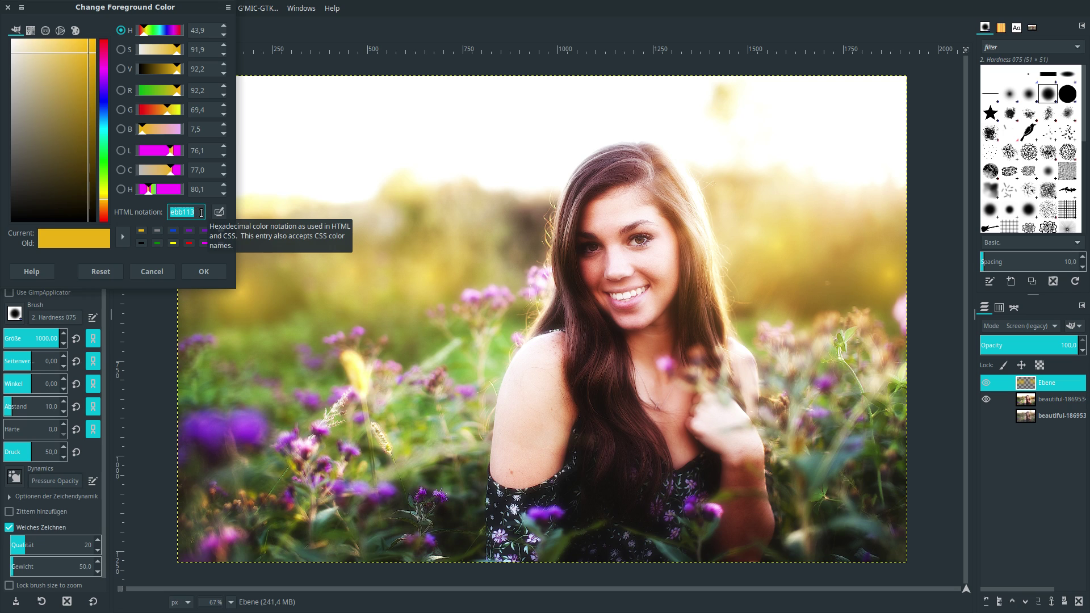
{"action": "type", "text": "7d26c1"}
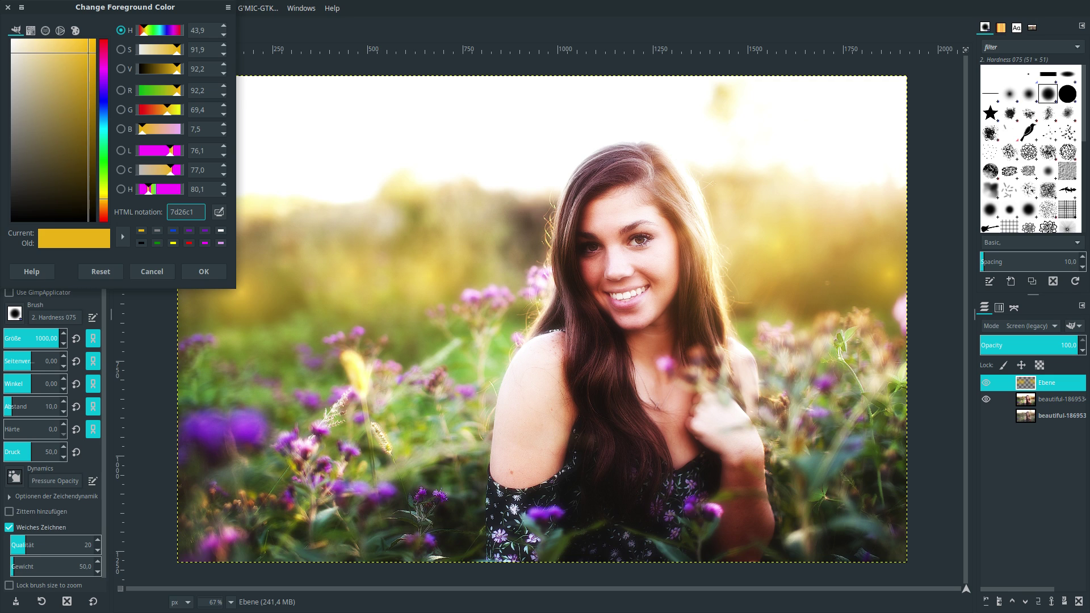
{"action": "left_click", "coordinate": [208, 268]}
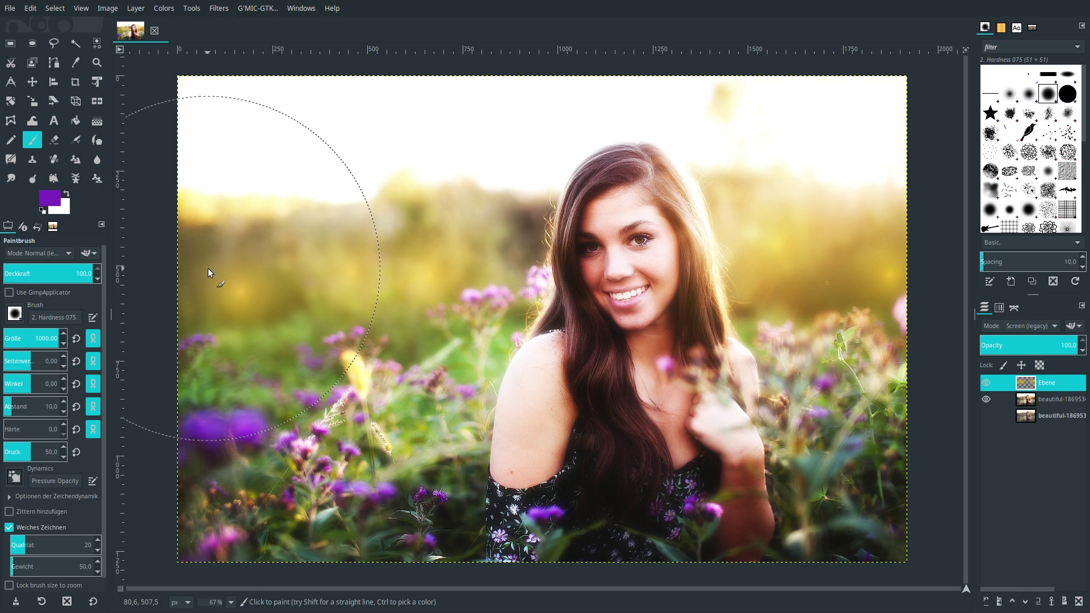
Step: Reduce the brush size to 350
{"action": "double_click", "coordinate": [39, 342]}
{"action": "type", "text": "350"}
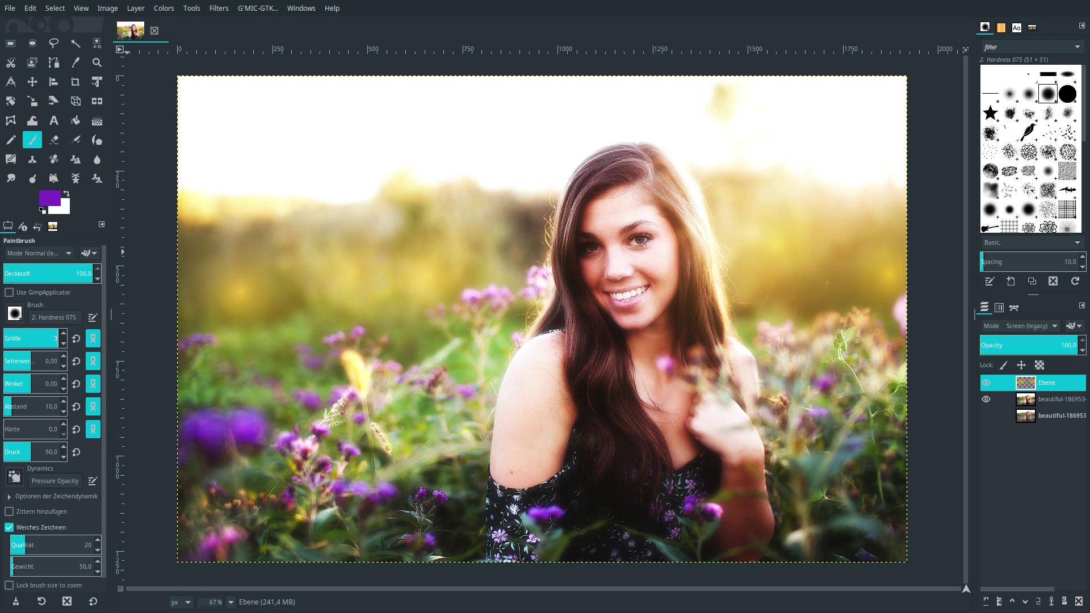
{"action": "key", "text": "Return"}
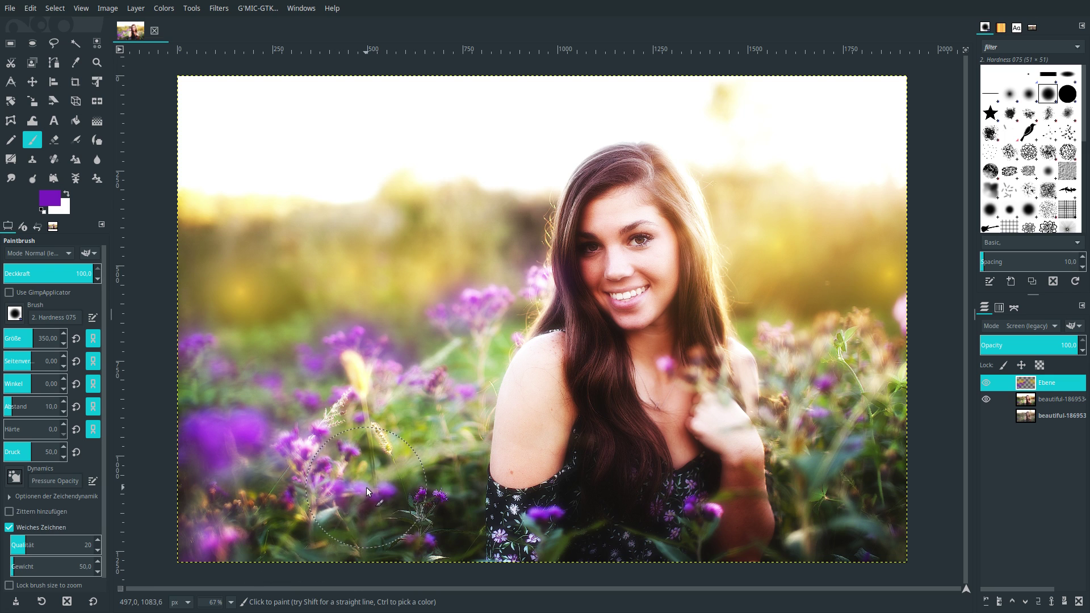
Step: Brush purple haze over the lower-left flowers, the dress and the lower-right corner
{"action": "mouse_move", "coordinate": [366, 488]}
{"action": "left_mouse_down"}
{"action": "mouse_move", "coordinate": [422, 548]}
{"action": "mouse_move", "coordinate": [545, 513]}
{"action": "left_mouse_up"}
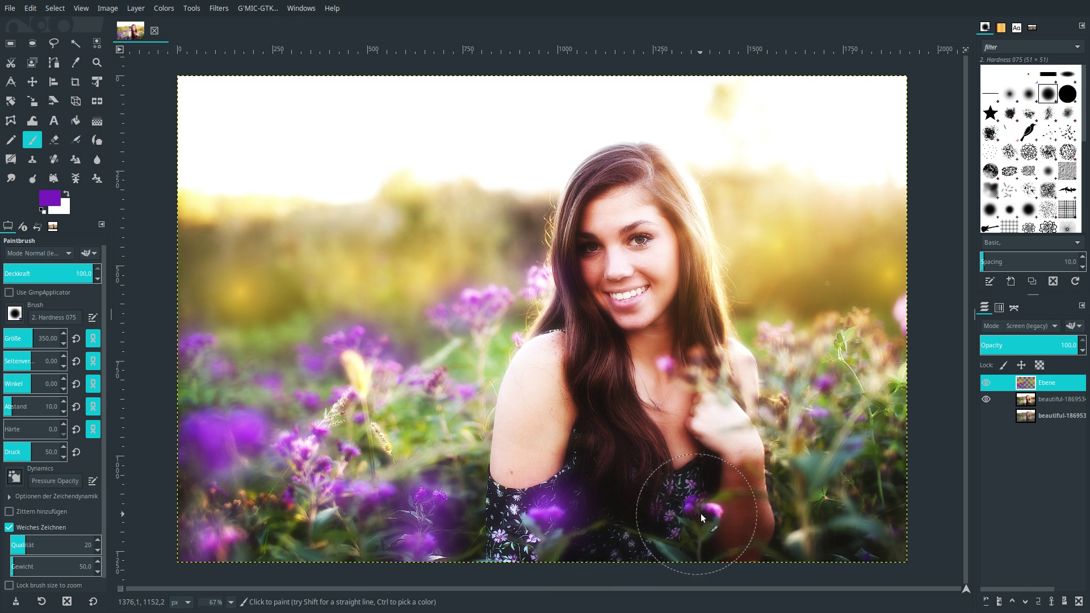
{"action": "left_click_drag", "start_coordinate": [702, 518], "coordinate": [693, 509]}
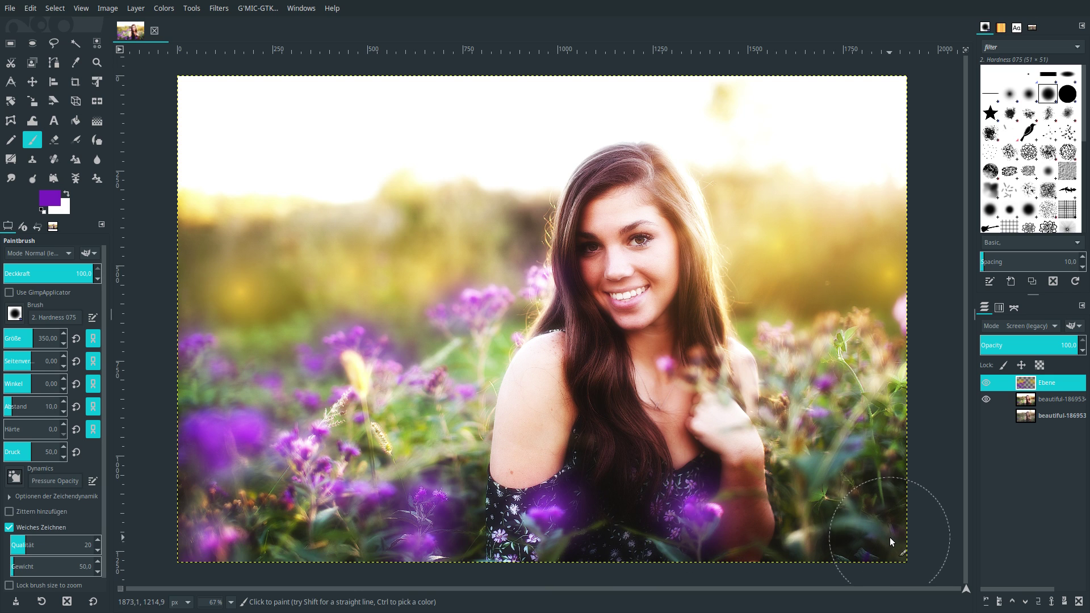
{"action": "left_click_drag", "start_coordinate": [890, 537], "coordinate": [826, 417]}
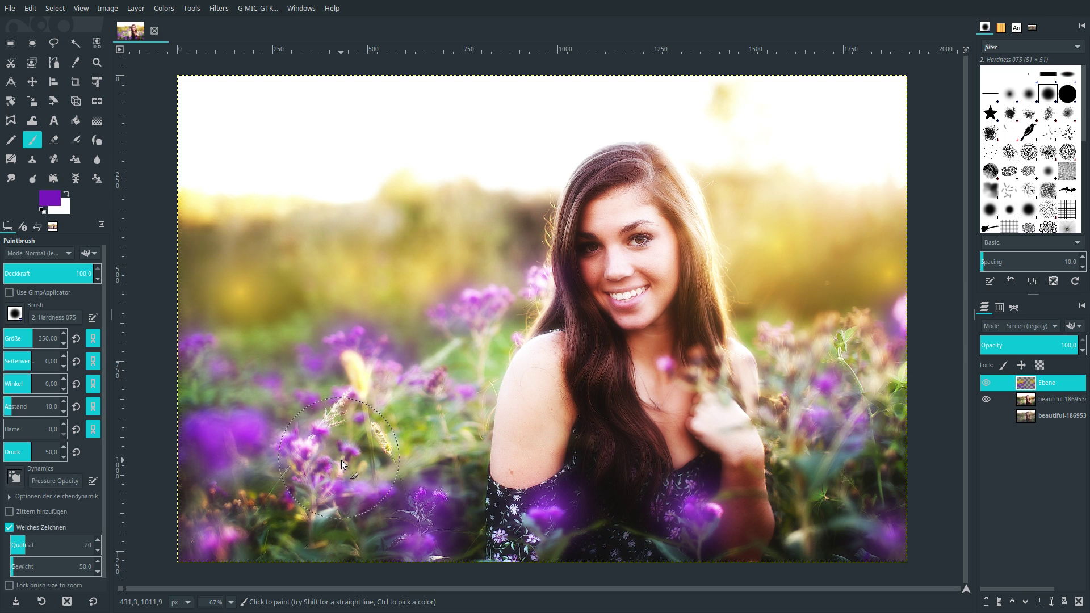
{"action": "left_click", "coordinate": [58, 200]}
Step: Change the foreground colour to blue via its hex code
{"action": "double_click", "coordinate": [197, 214]}
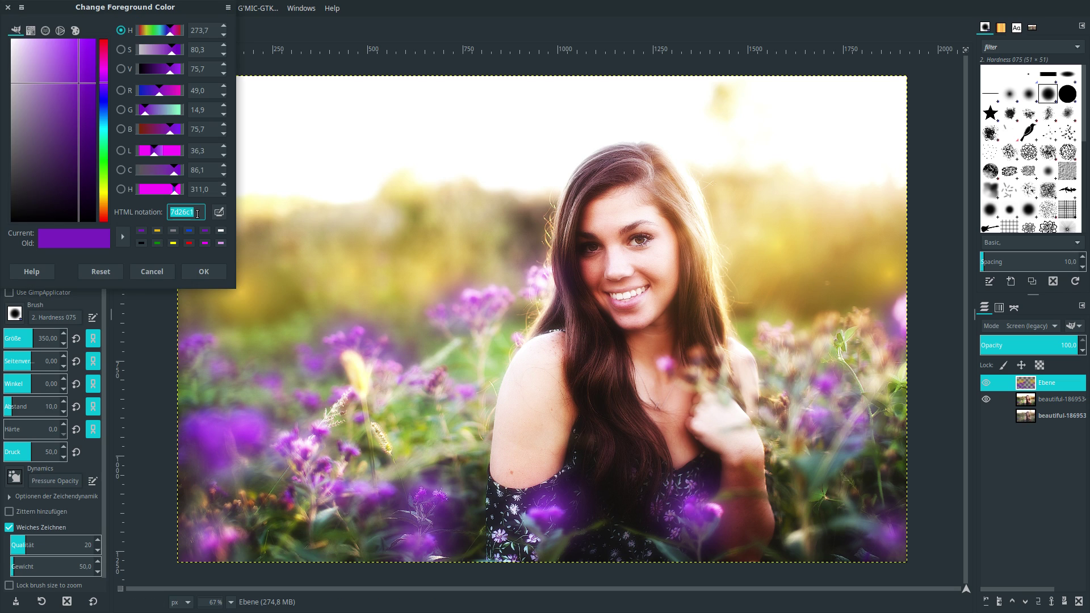
{"action": "type", "text": "0245e7"}
{"action": "left_click", "coordinate": [194, 277]}
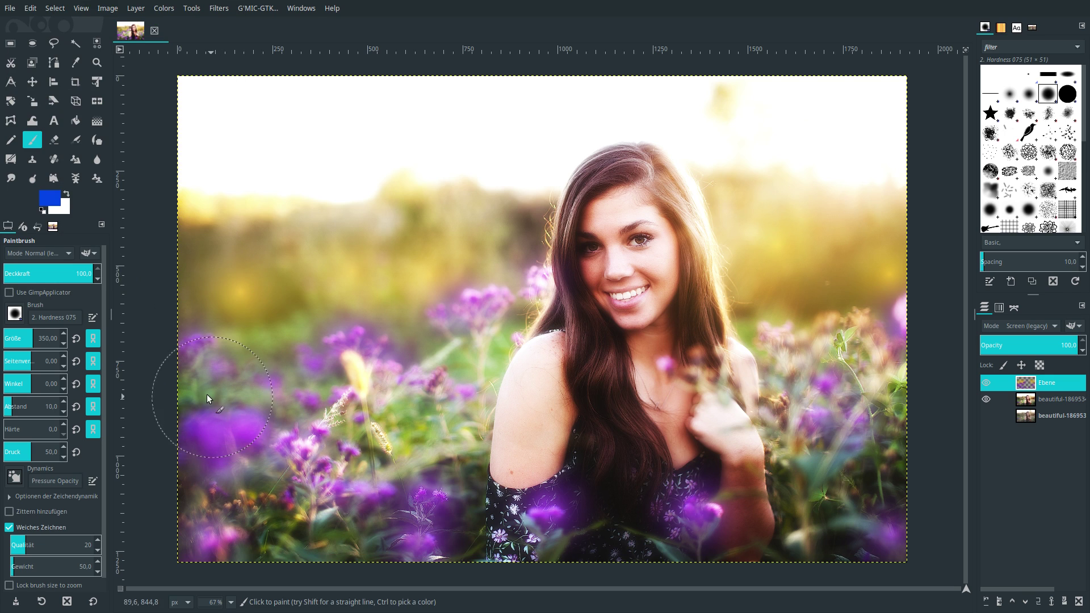
Step: Paint blue over the lower-left flowers, beside her shoulder, and down the right side
{"action": "mouse_move", "coordinate": [208, 395]}
{"action": "left_mouse_down"}
{"action": "mouse_move", "coordinate": [265, 384]}
{"action": "mouse_move", "coordinate": [258, 391]}
{"action": "mouse_move", "coordinate": [273, 355]}
{"action": "mouse_move", "coordinate": [280, 368]}
{"action": "left_mouse_up"}
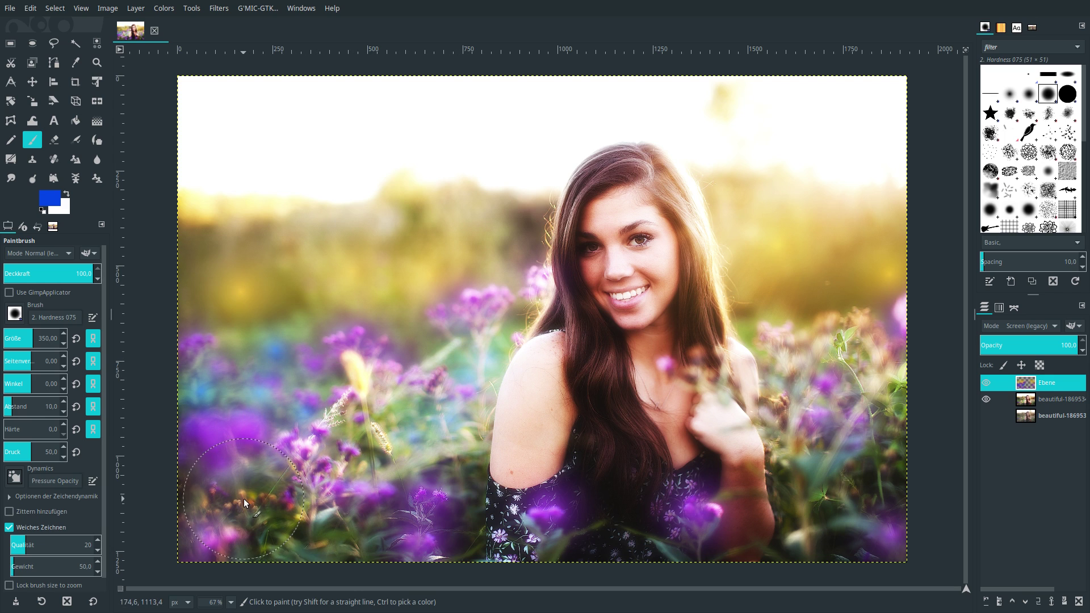
{"action": "mouse_move", "coordinate": [243, 498]}
{"action": "left_mouse_down"}
{"action": "mouse_move", "coordinate": [274, 524]}
{"action": "mouse_move", "coordinate": [213, 520]}
{"action": "mouse_move", "coordinate": [203, 503]}
{"action": "left_mouse_up"}
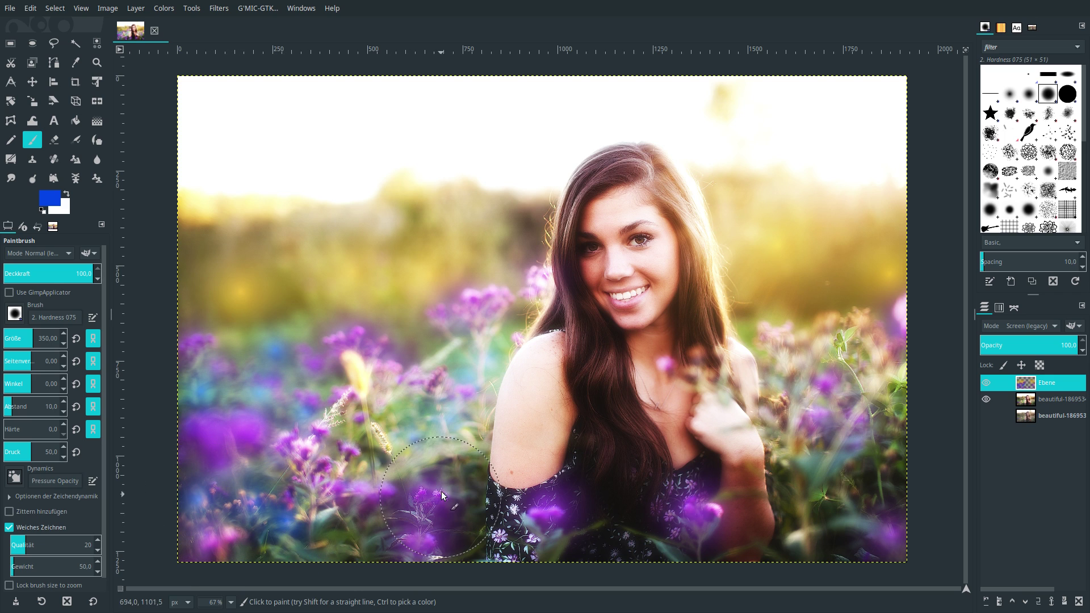
{"action": "mouse_move", "coordinate": [441, 495]}
{"action": "left_mouse_down"}
{"action": "mouse_move", "coordinate": [488, 489]}
{"action": "mouse_move", "coordinate": [468, 416]}
{"action": "mouse_move", "coordinate": [585, 391]}
{"action": "left_mouse_up"}
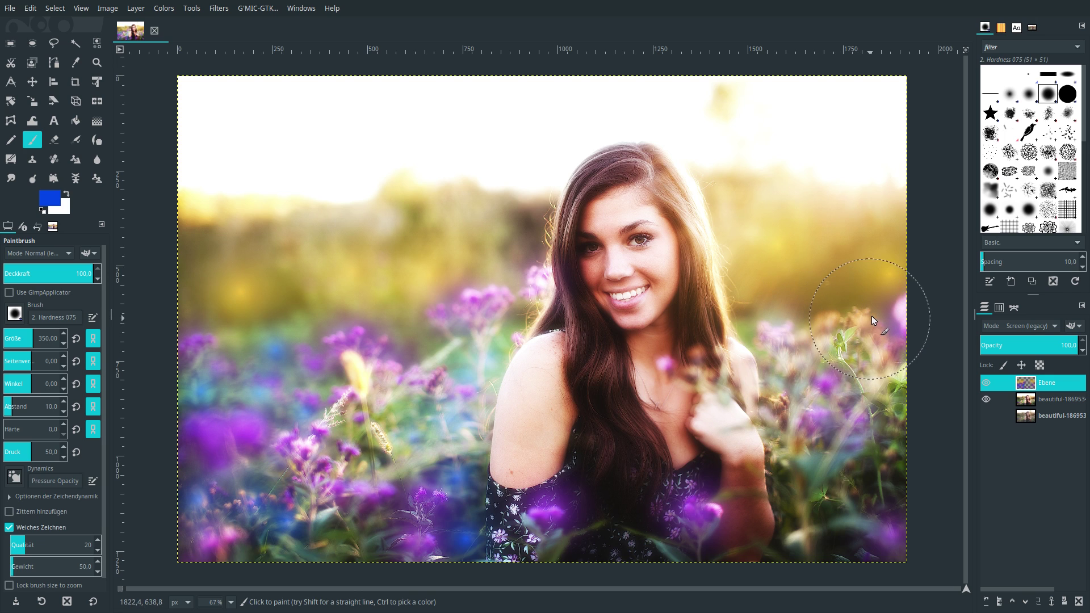
{"action": "left_click_drag", "start_coordinate": [868, 287], "coordinate": [877, 283]}
{"action": "mouse_move", "coordinate": [924, 399]}
{"action": "left_mouse_down"}
{"action": "mouse_move", "coordinate": [881, 439]}
{"action": "mouse_move", "coordinate": [883, 470]}
{"action": "mouse_move", "coordinate": [784, 515]}
{"action": "mouse_move", "coordinate": [772, 417]}
{"action": "mouse_move", "coordinate": [785, 386]}
{"action": "mouse_move", "coordinate": [796, 387]}
{"action": "mouse_move", "coordinate": [768, 361]}
{"action": "left_mouse_up"}
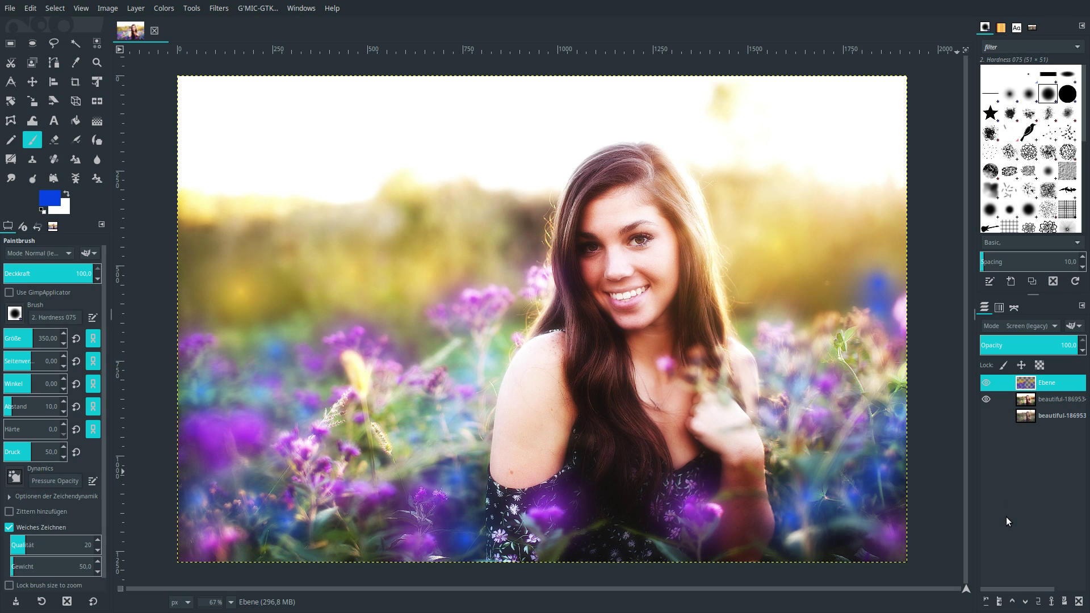
Step: Reset default colours and apply a 1500-size Gaussian blur to the painted Ebene layer
{"action": "left_click", "coordinate": [43, 212]}
{"action": "left_click", "coordinate": [32, 82]}
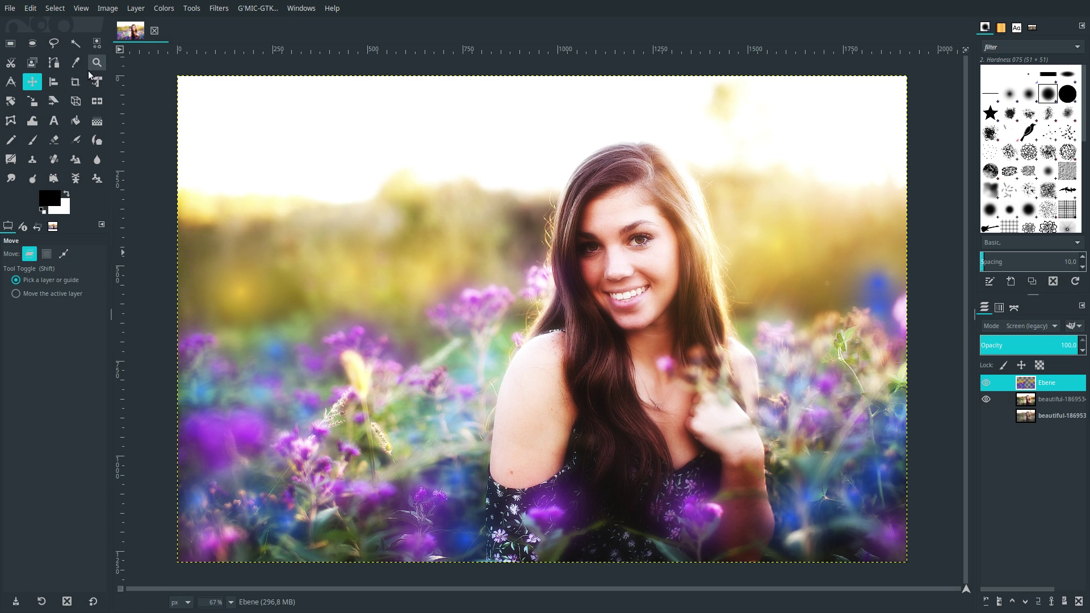
{"action": "left_click", "coordinate": [217, 11]}
{"action": "mouse_move", "coordinate": [227, 77]}
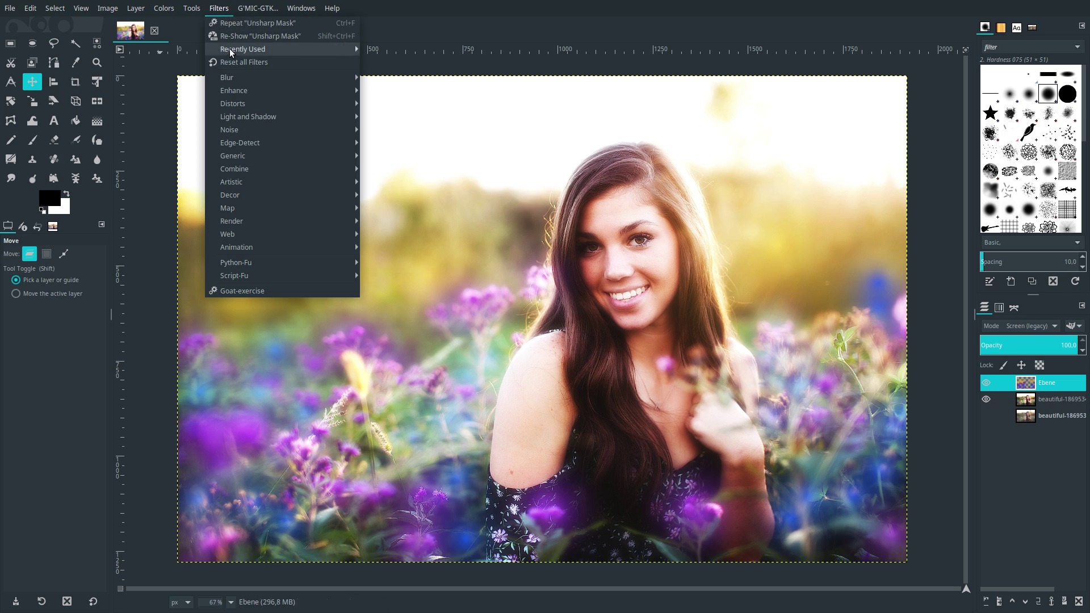
{"action": "left_click", "coordinate": [384, 78]}
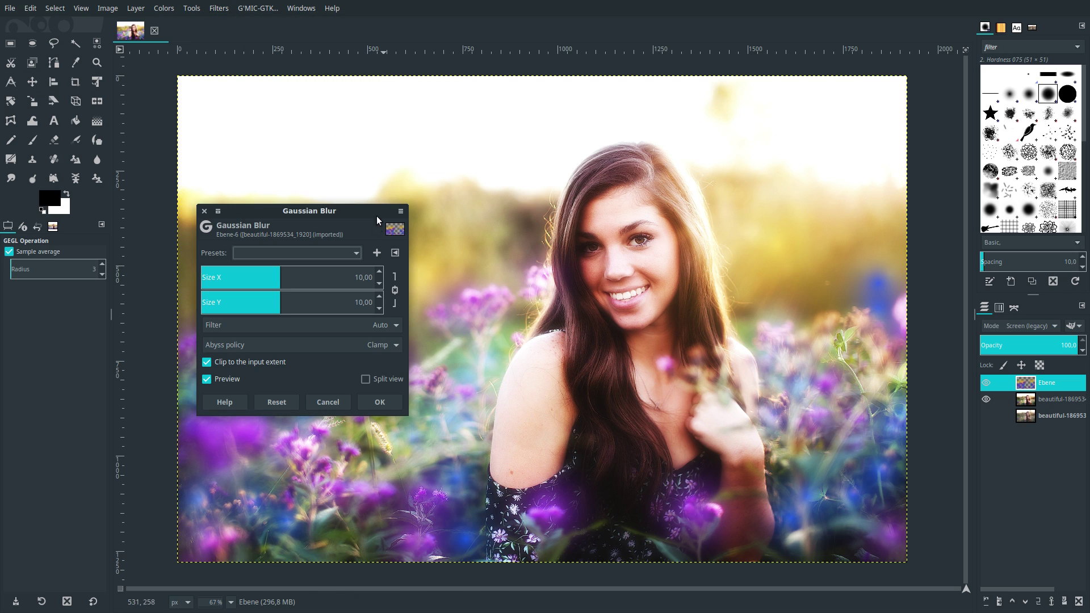
{"action": "left_click", "coordinate": [358, 311]}
{"action": "type", "text": "15"}
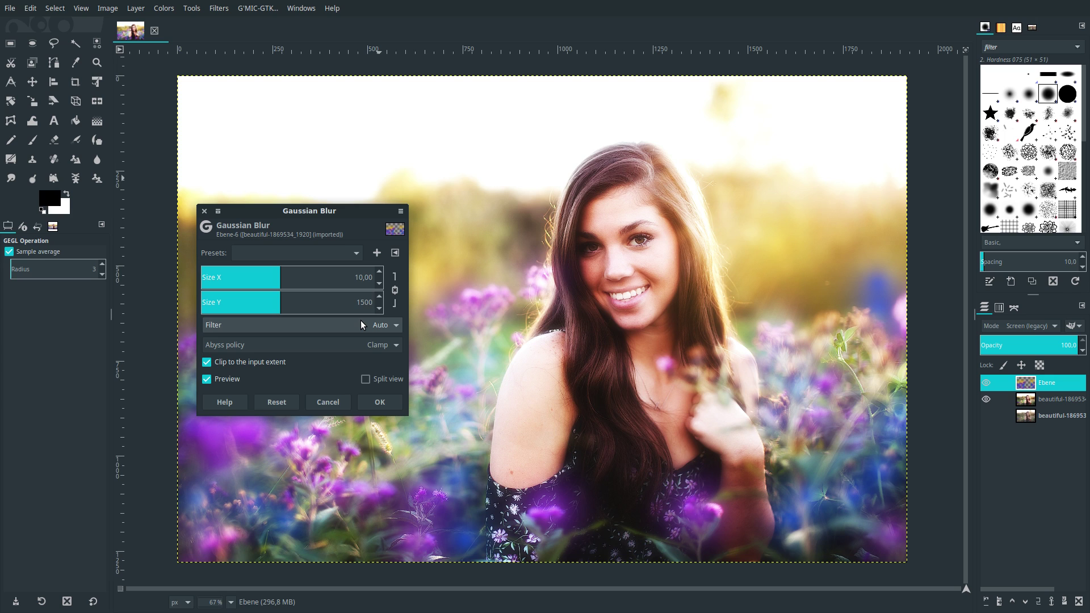
{"action": "key", "text": "Return"}
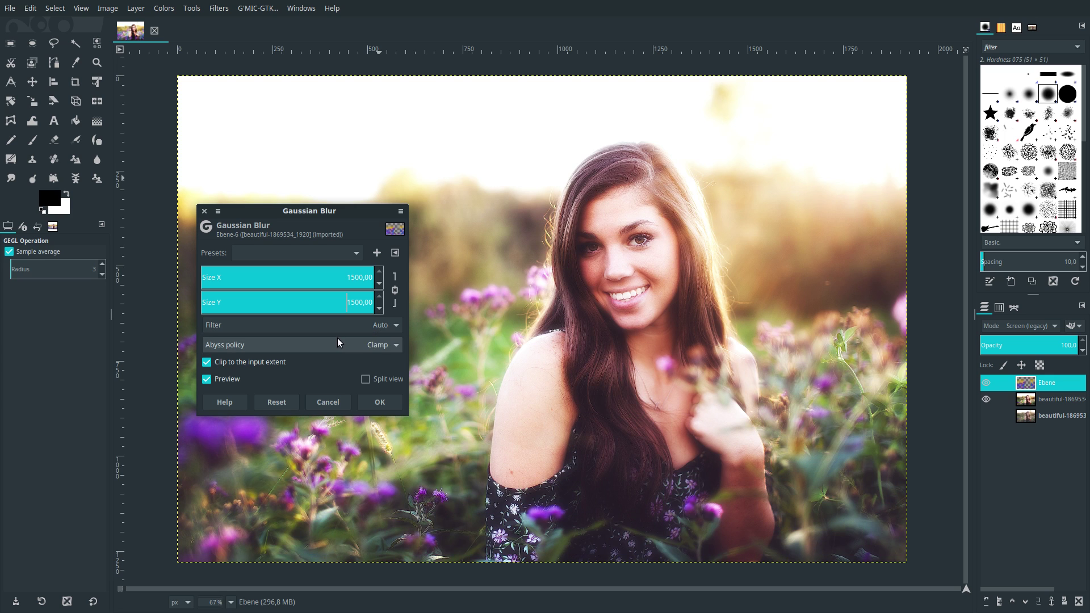
{"action": "double_click", "coordinate": [206, 379]}
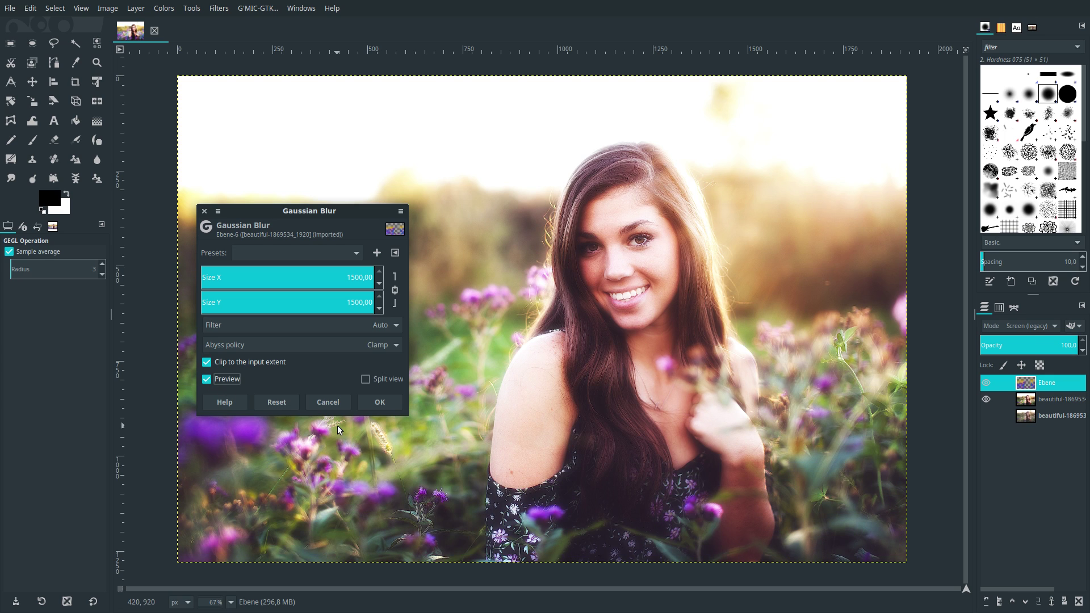
{"action": "left_click", "coordinate": [379, 405]}
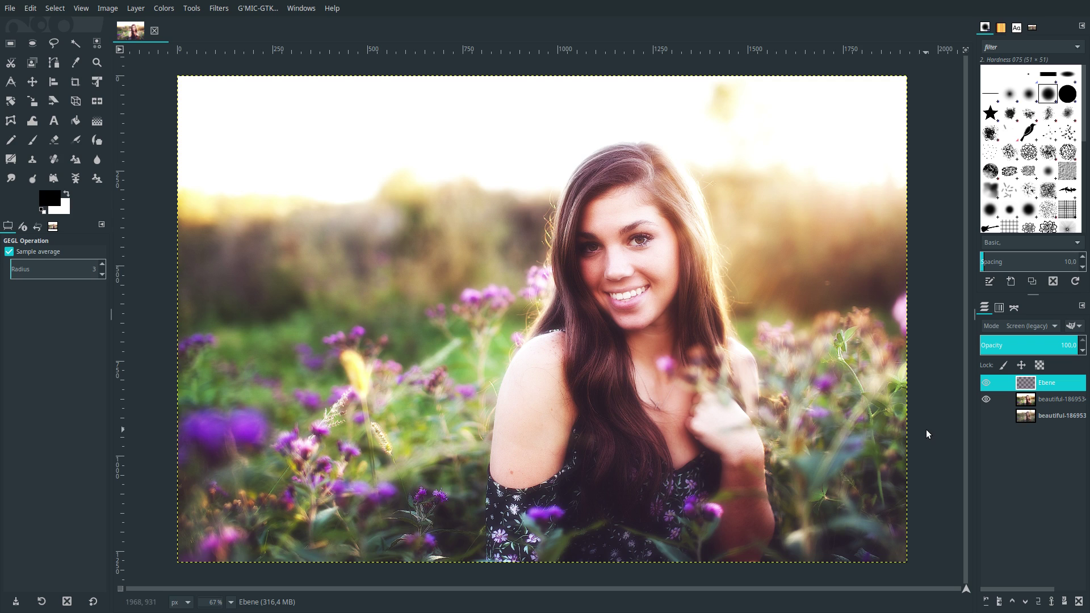
{"action": "left_click", "coordinate": [986, 601]}
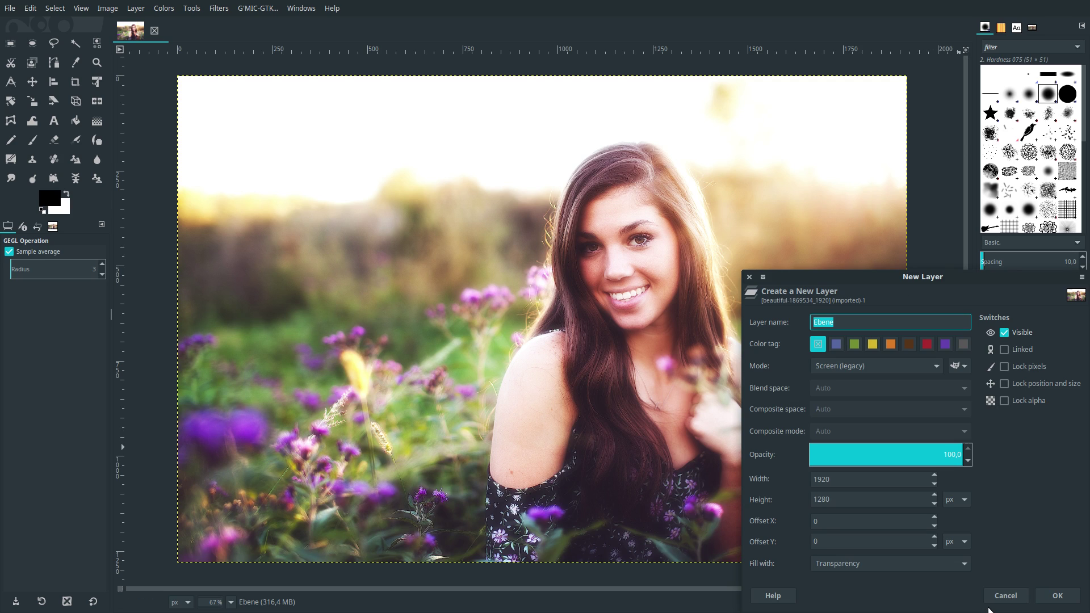
Step: Create a new layer with its blend mode set to Overlay
{"action": "left_click", "coordinate": [897, 368]}
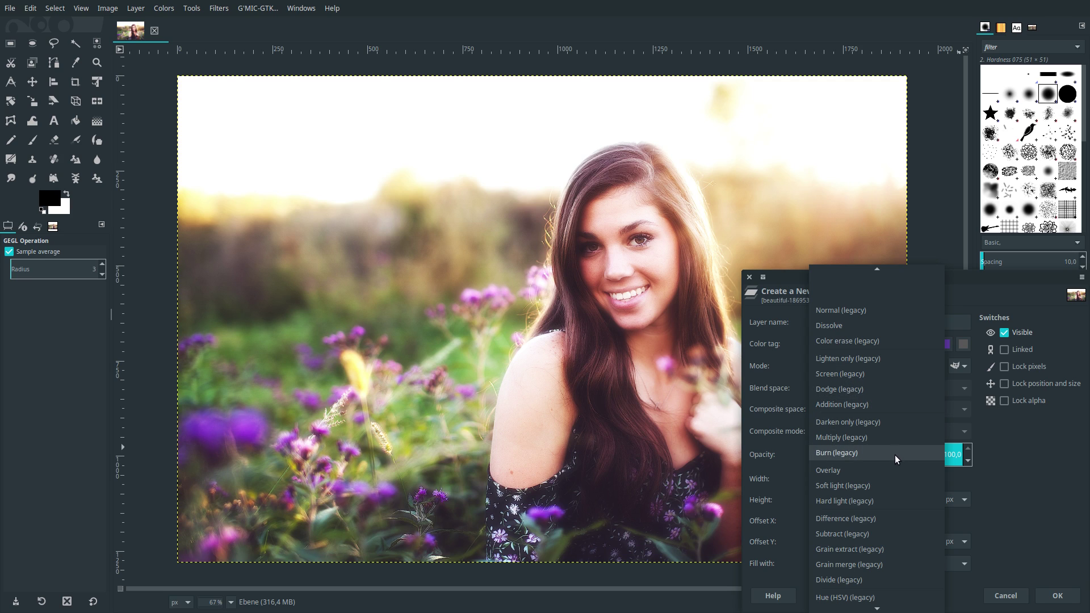
{"action": "left_click", "coordinate": [890, 469]}
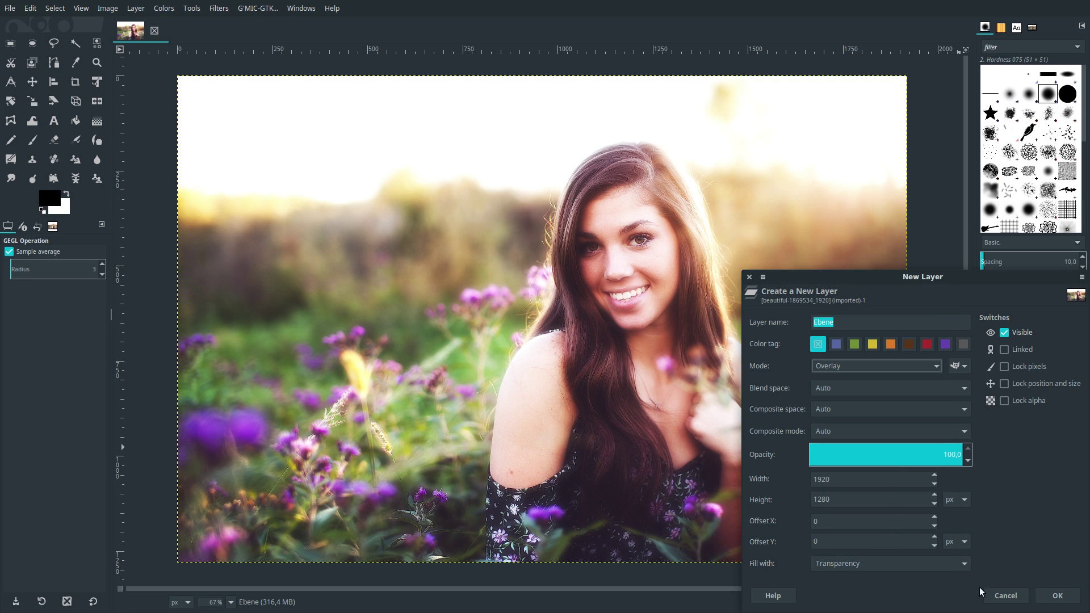
{"action": "left_click", "coordinate": [1056, 596]}
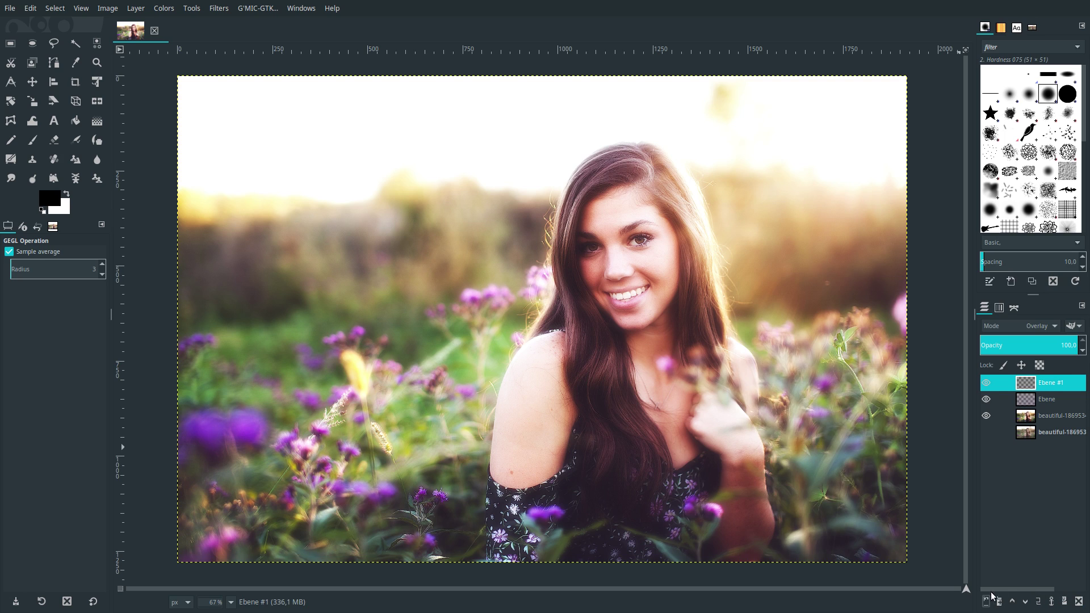
Step: Set the foreground colour to grey 808080 and fill the new Overlay layer with it
{"action": "left_click", "coordinate": [52, 204]}
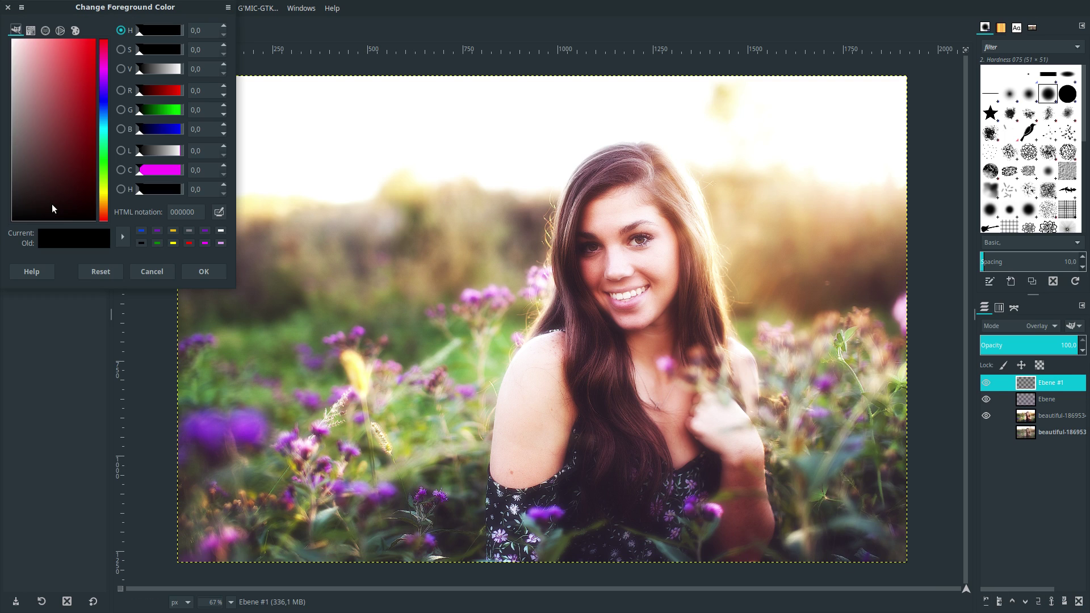
{"action": "double_click", "coordinate": [179, 211]}
{"action": "type", "text": "80808"}
{"action": "key", "text": "Return"}
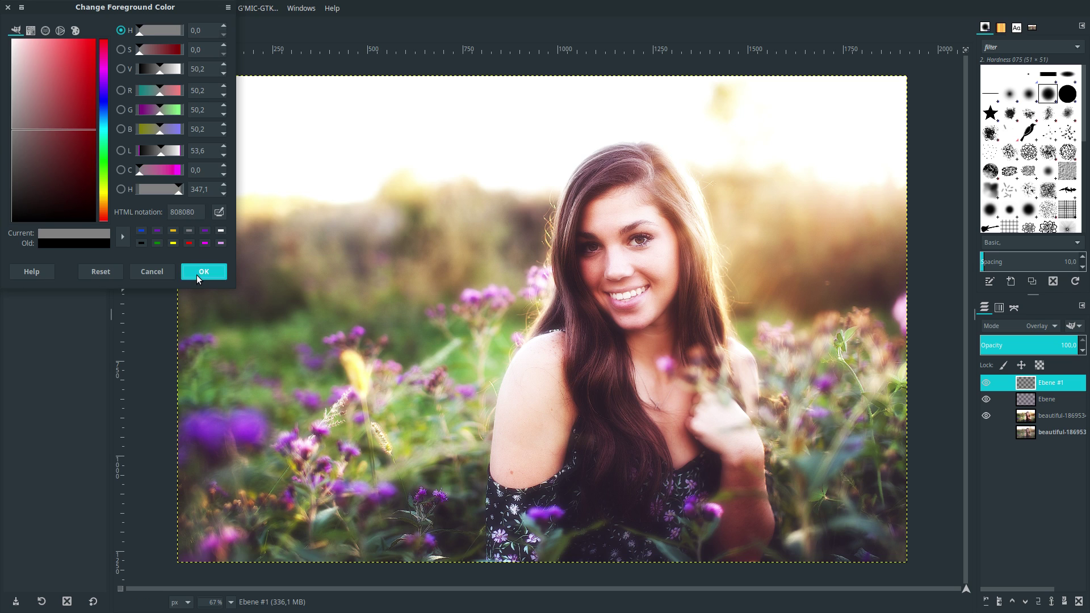
{"action": "left_click", "coordinate": [197, 275]}
{"action": "left_click_drag", "start_coordinate": [46, 195], "coordinate": [388, 253]}
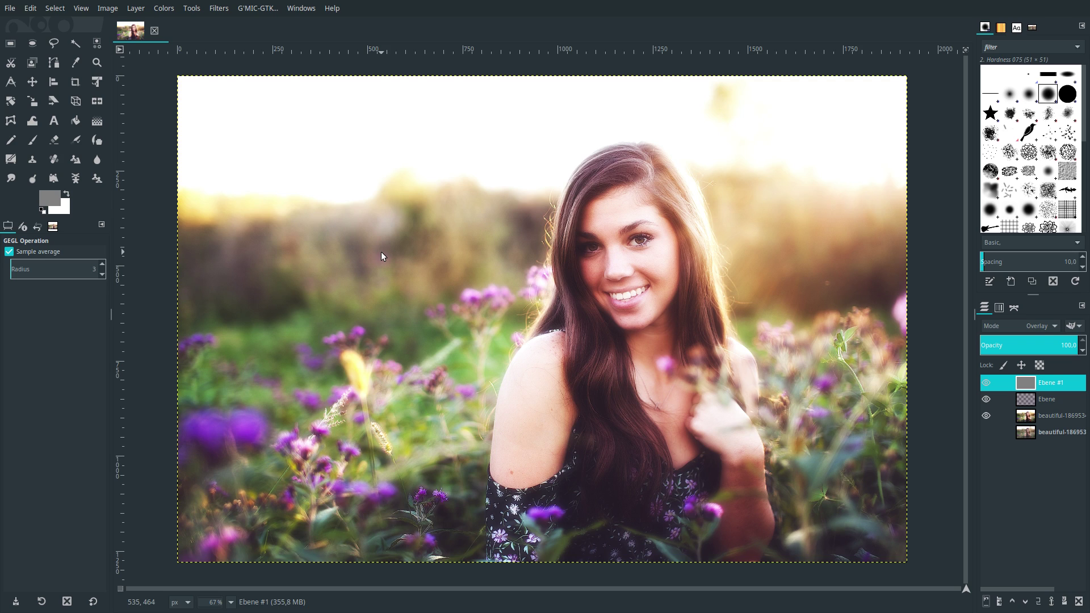
{"action": "left_click", "coordinate": [216, 8]}
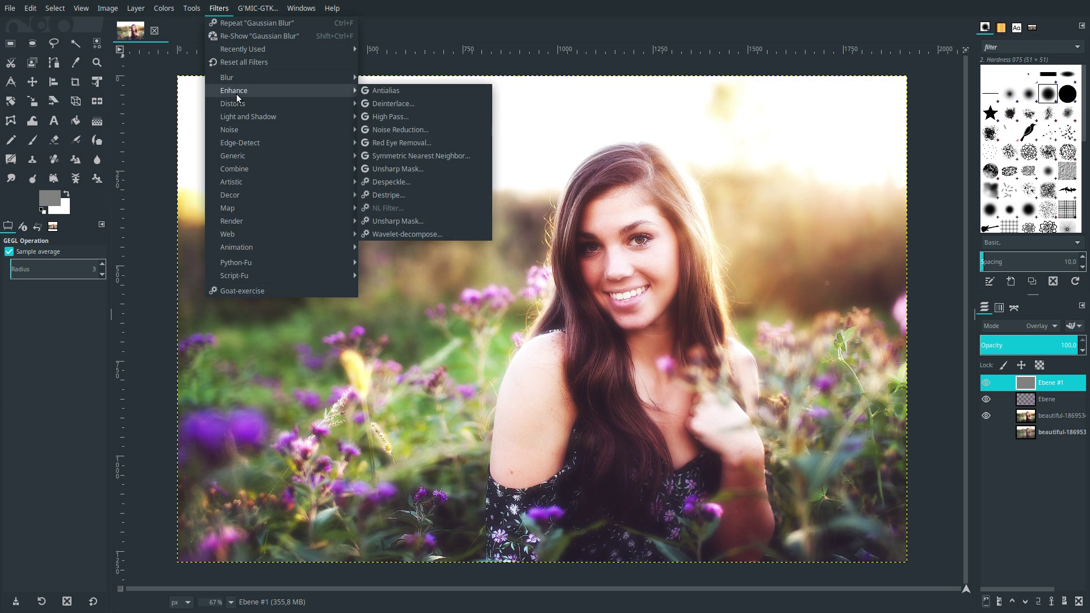
{"action": "mouse_move", "coordinate": [247, 117]}
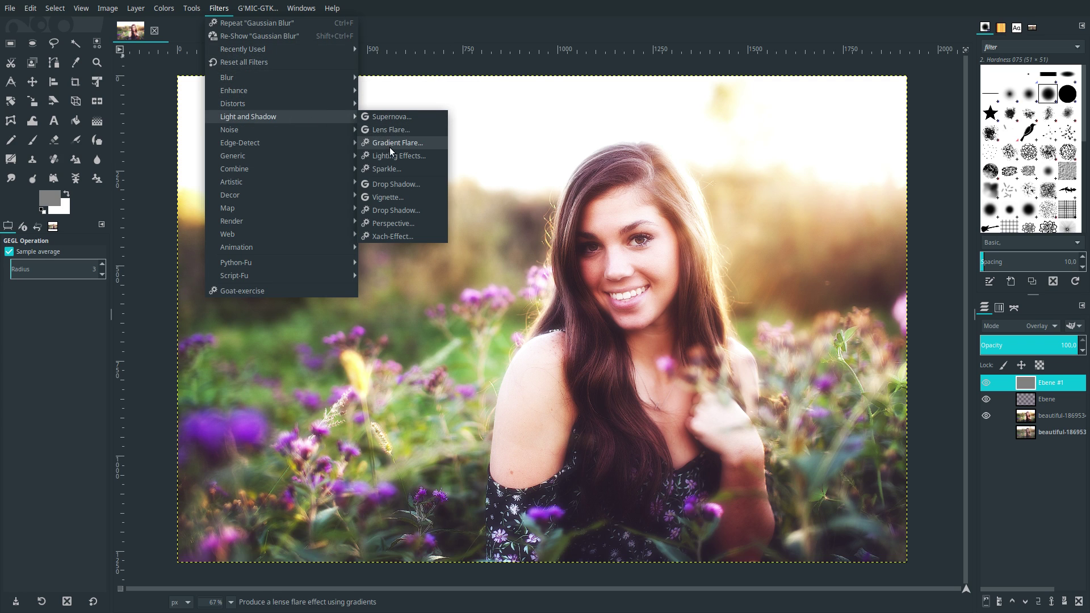
Step: Apply a Vignette with radius 1.4 to the grey Overlay layer
{"action": "left_click", "coordinate": [393, 197]}
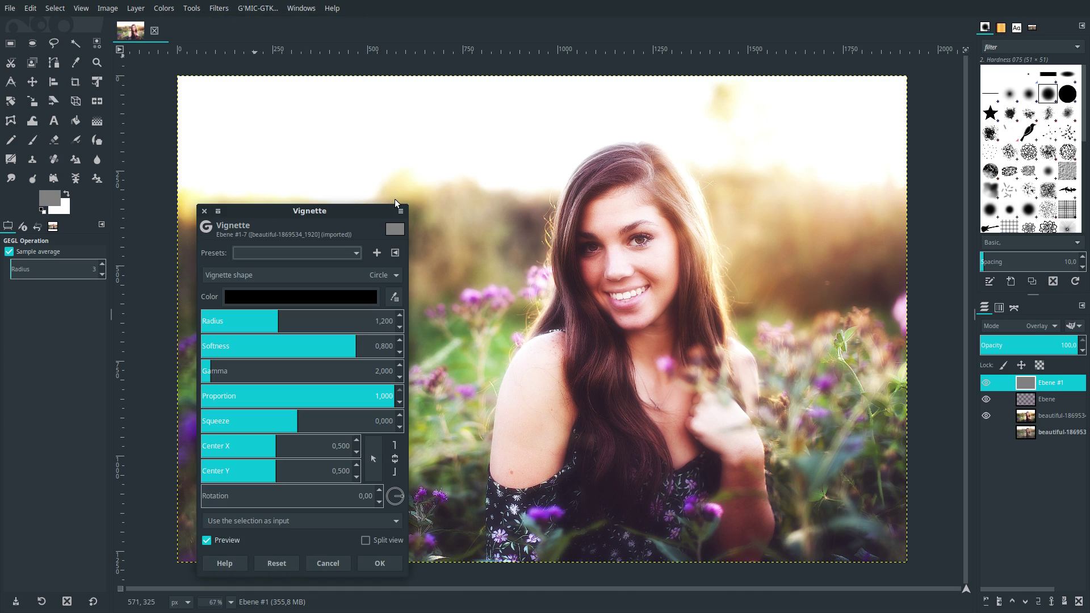
{"action": "double_click", "coordinate": [386, 320]}
{"action": "type", "text": "4"}
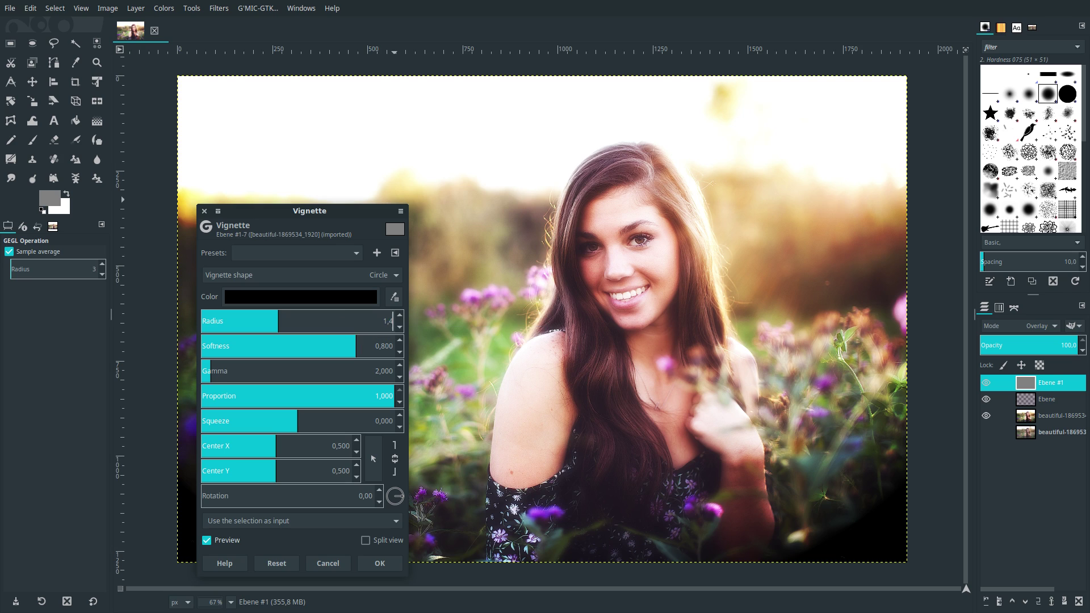
{"action": "key", "text": "Return"}
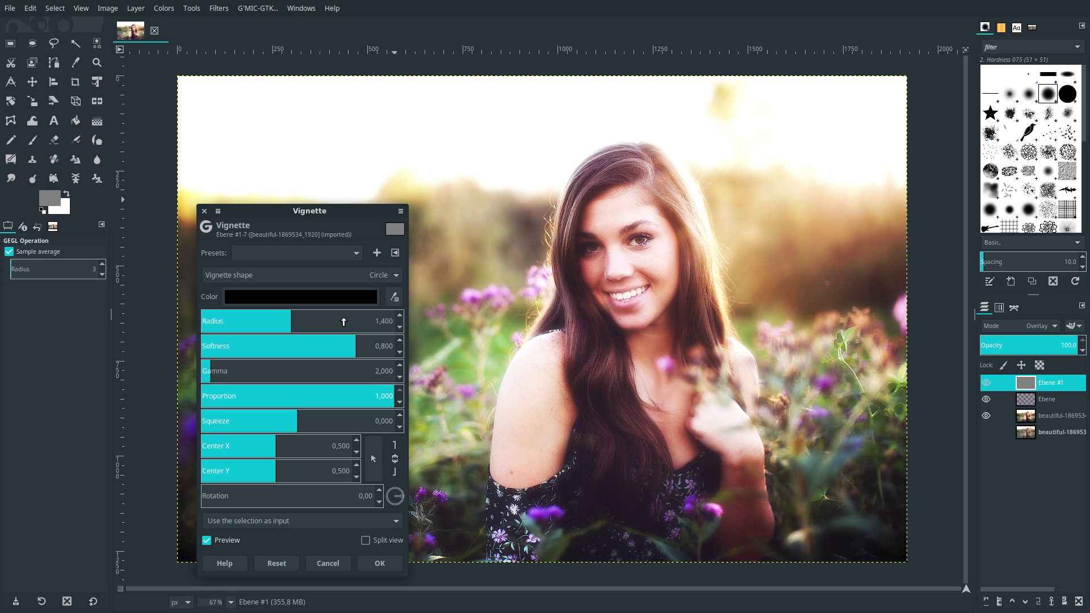
{"action": "left_click", "coordinate": [379, 564]}
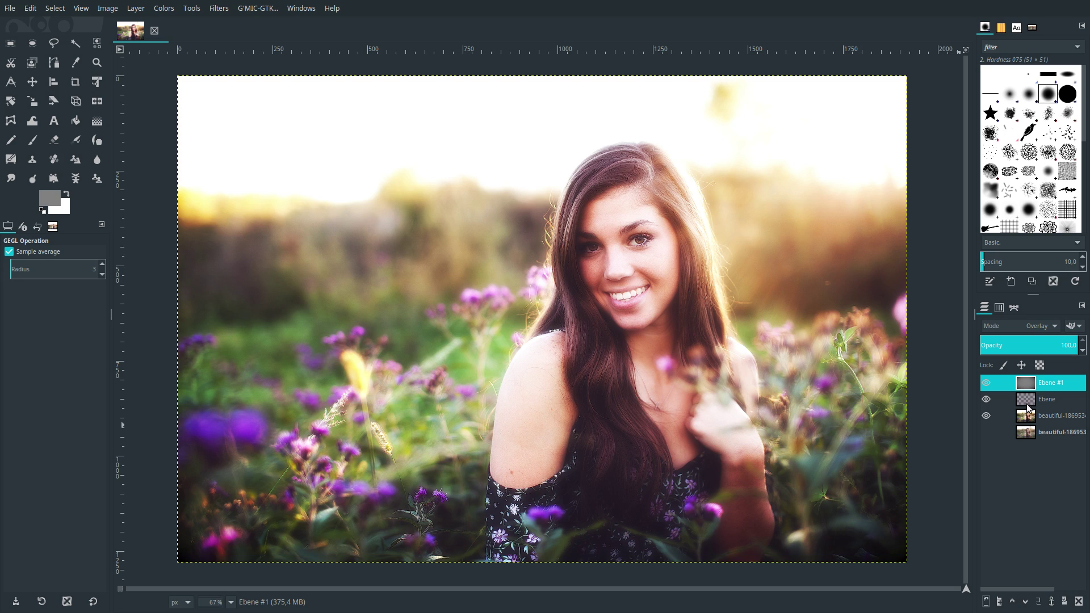
Step: Merge all visible layers into one edited layer above the original photo
{"action": "right_click", "coordinate": [1033, 386]}
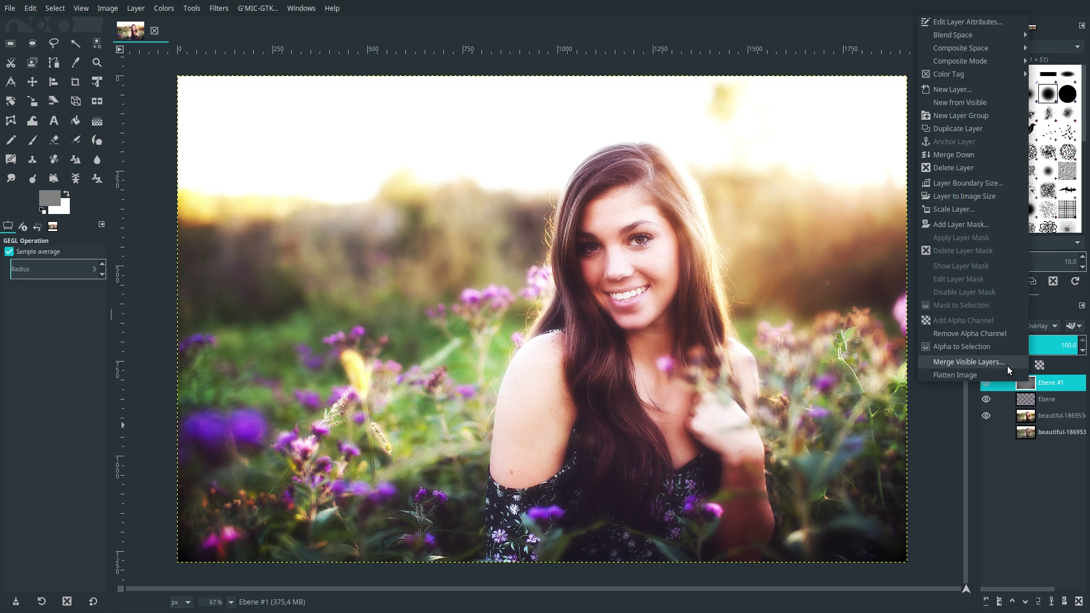
{"action": "left_click", "coordinate": [1007, 366]}
{"action": "left_click", "coordinate": [1044, 445]}
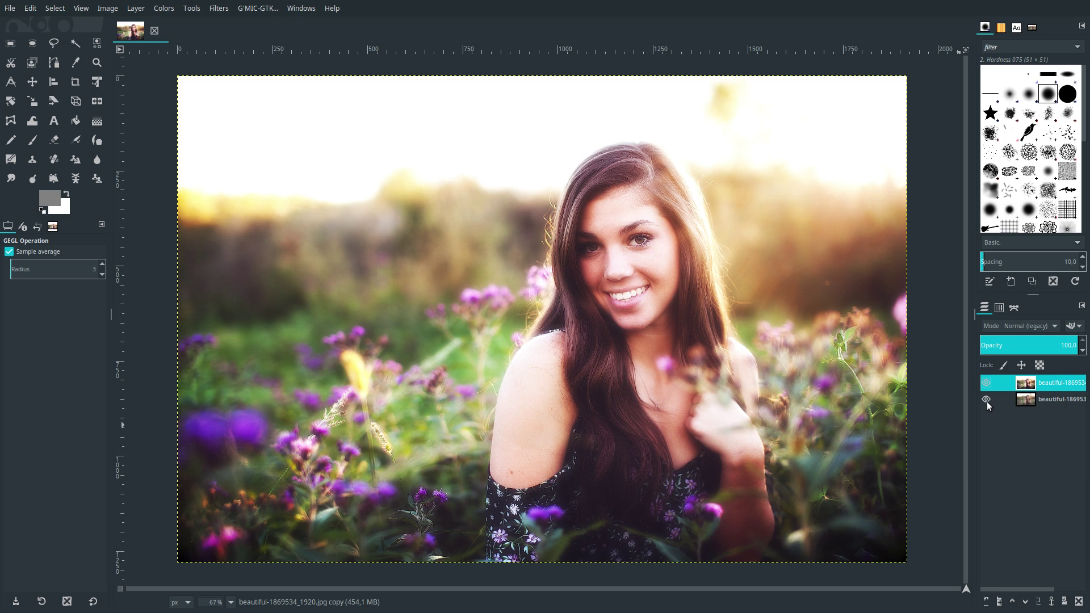
Step: Toggle the merged layer's visibility to compare with the original, and reset default black/white colours
{"action": "left_click", "coordinate": [985, 383]}
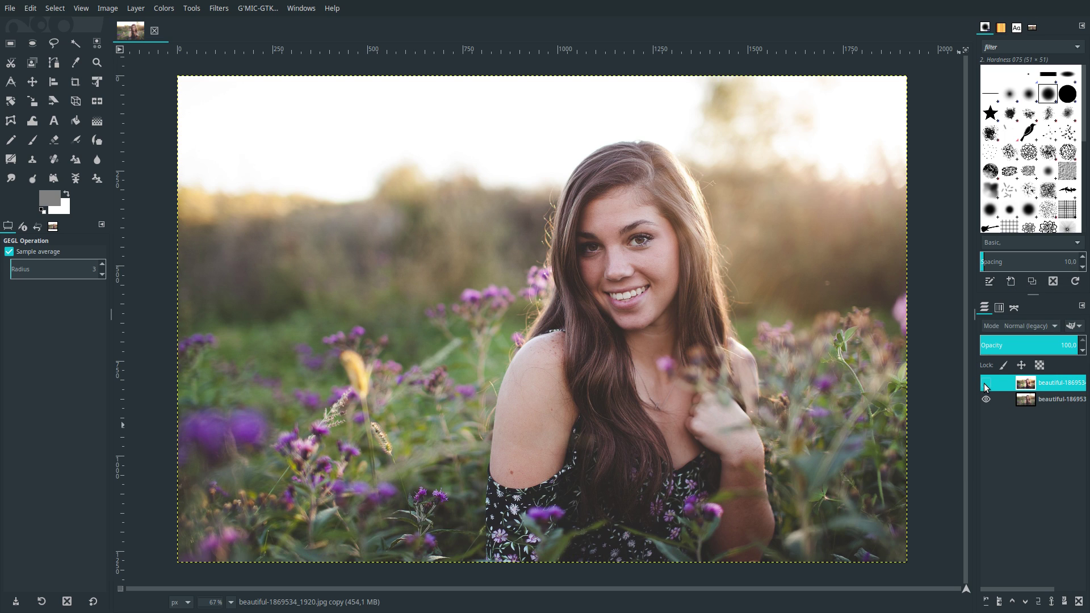
{"action": "left_click", "coordinate": [985, 383]}
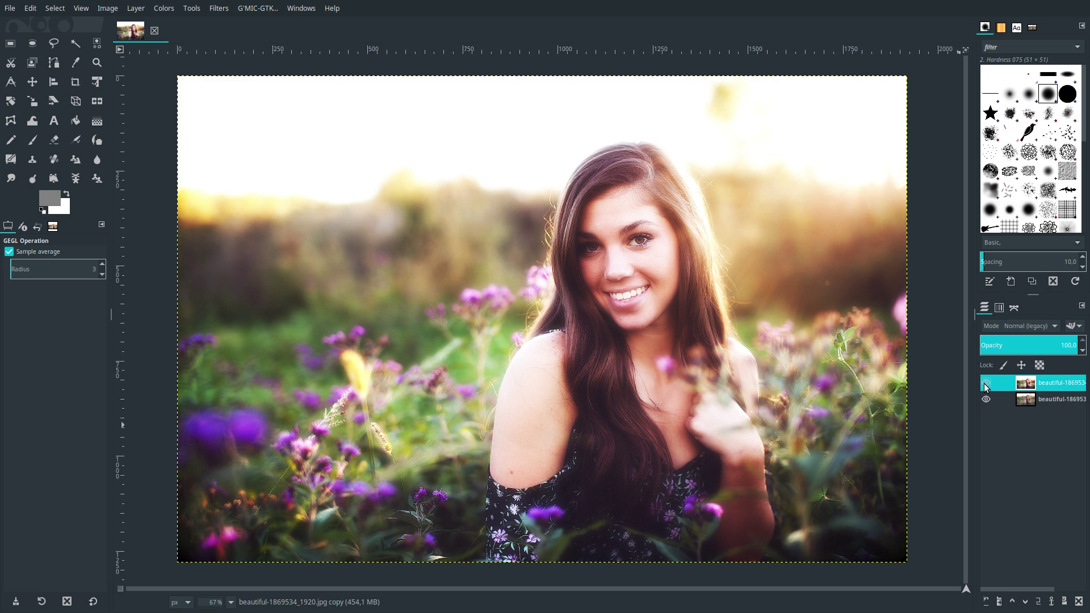
{"action": "left_click", "coordinate": [986, 383]}
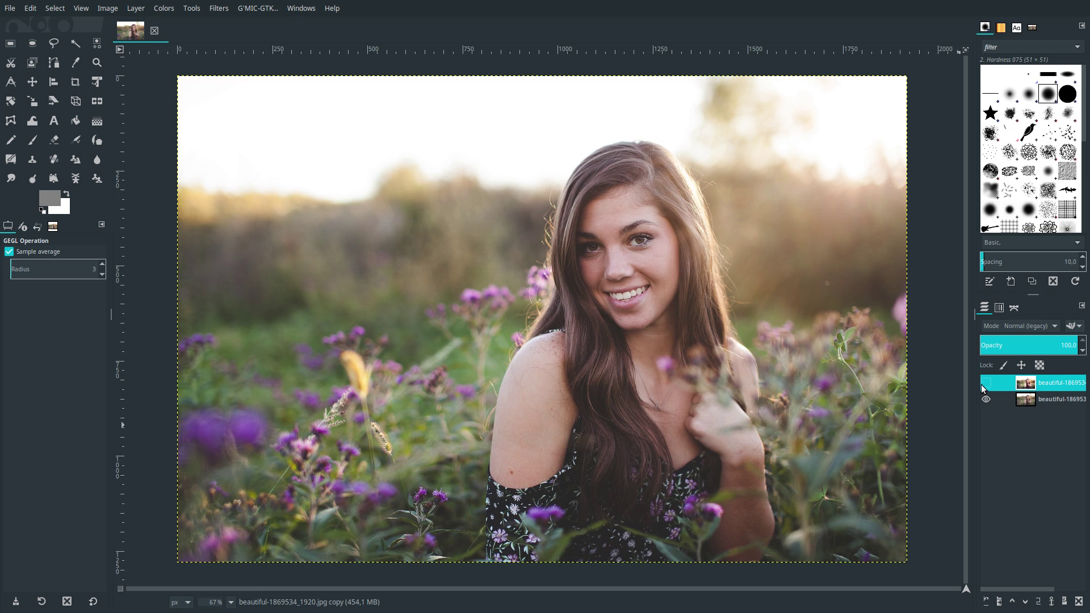
{"action": "left_click", "coordinate": [42, 212]}
{"action": "left_click", "coordinate": [985, 383]}
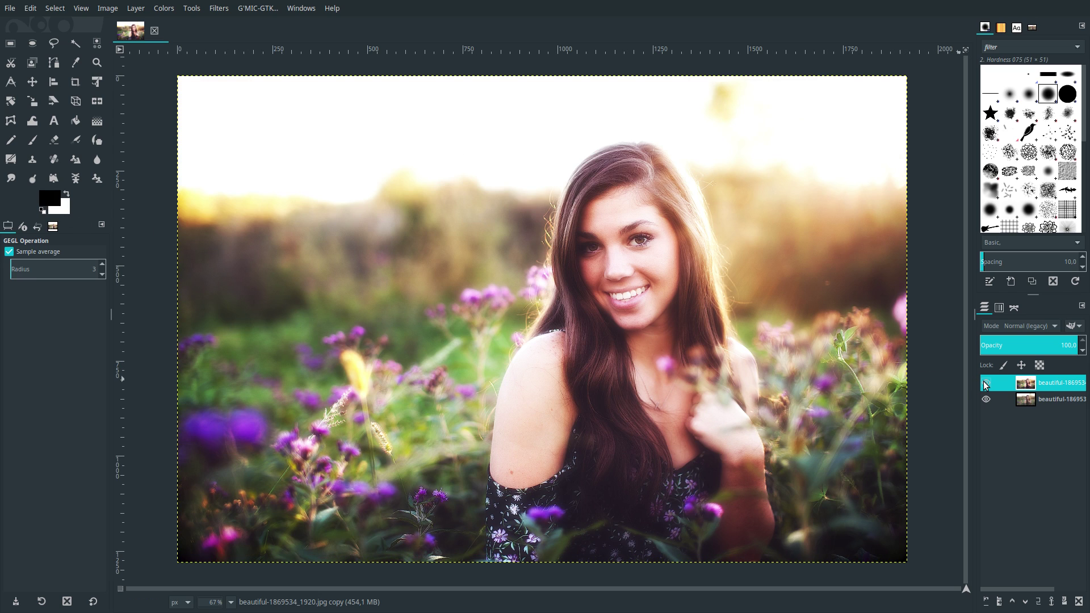
{"action": "left_click", "coordinate": [986, 384]}
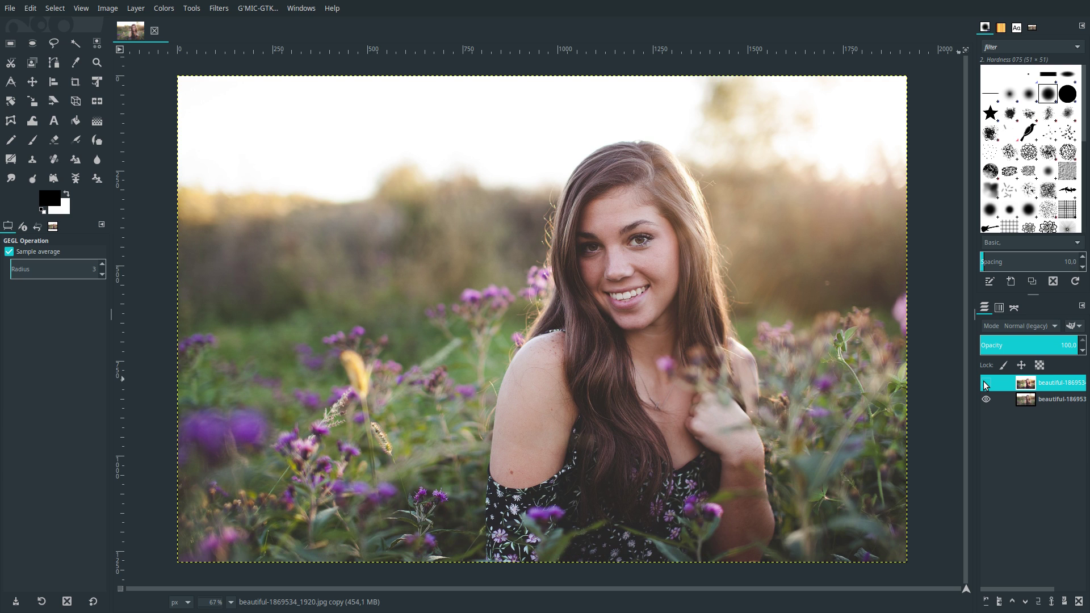
{"action": "left_click", "coordinate": [985, 385]}
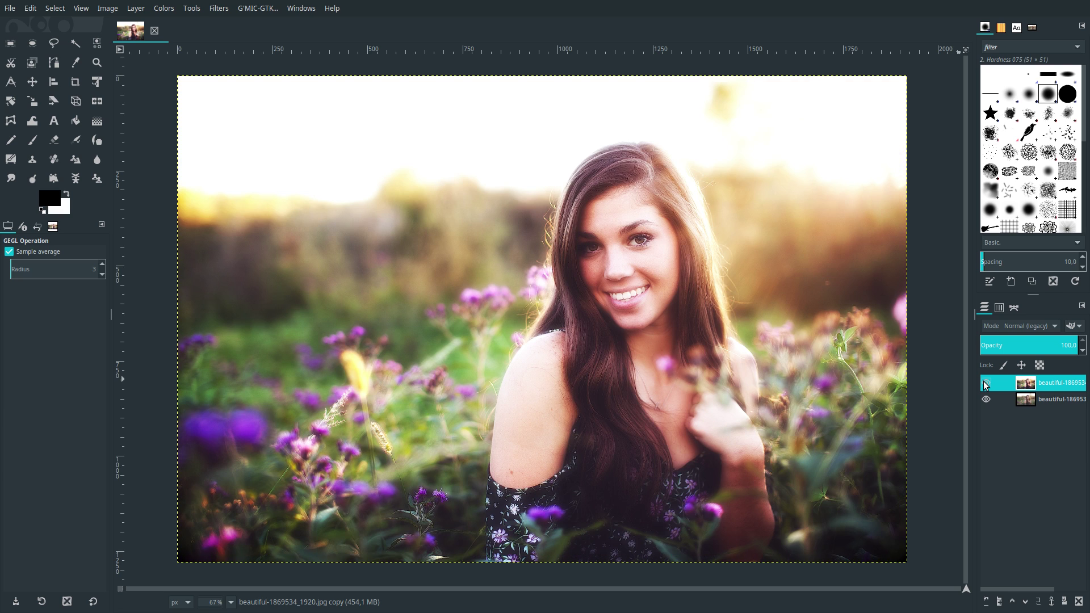